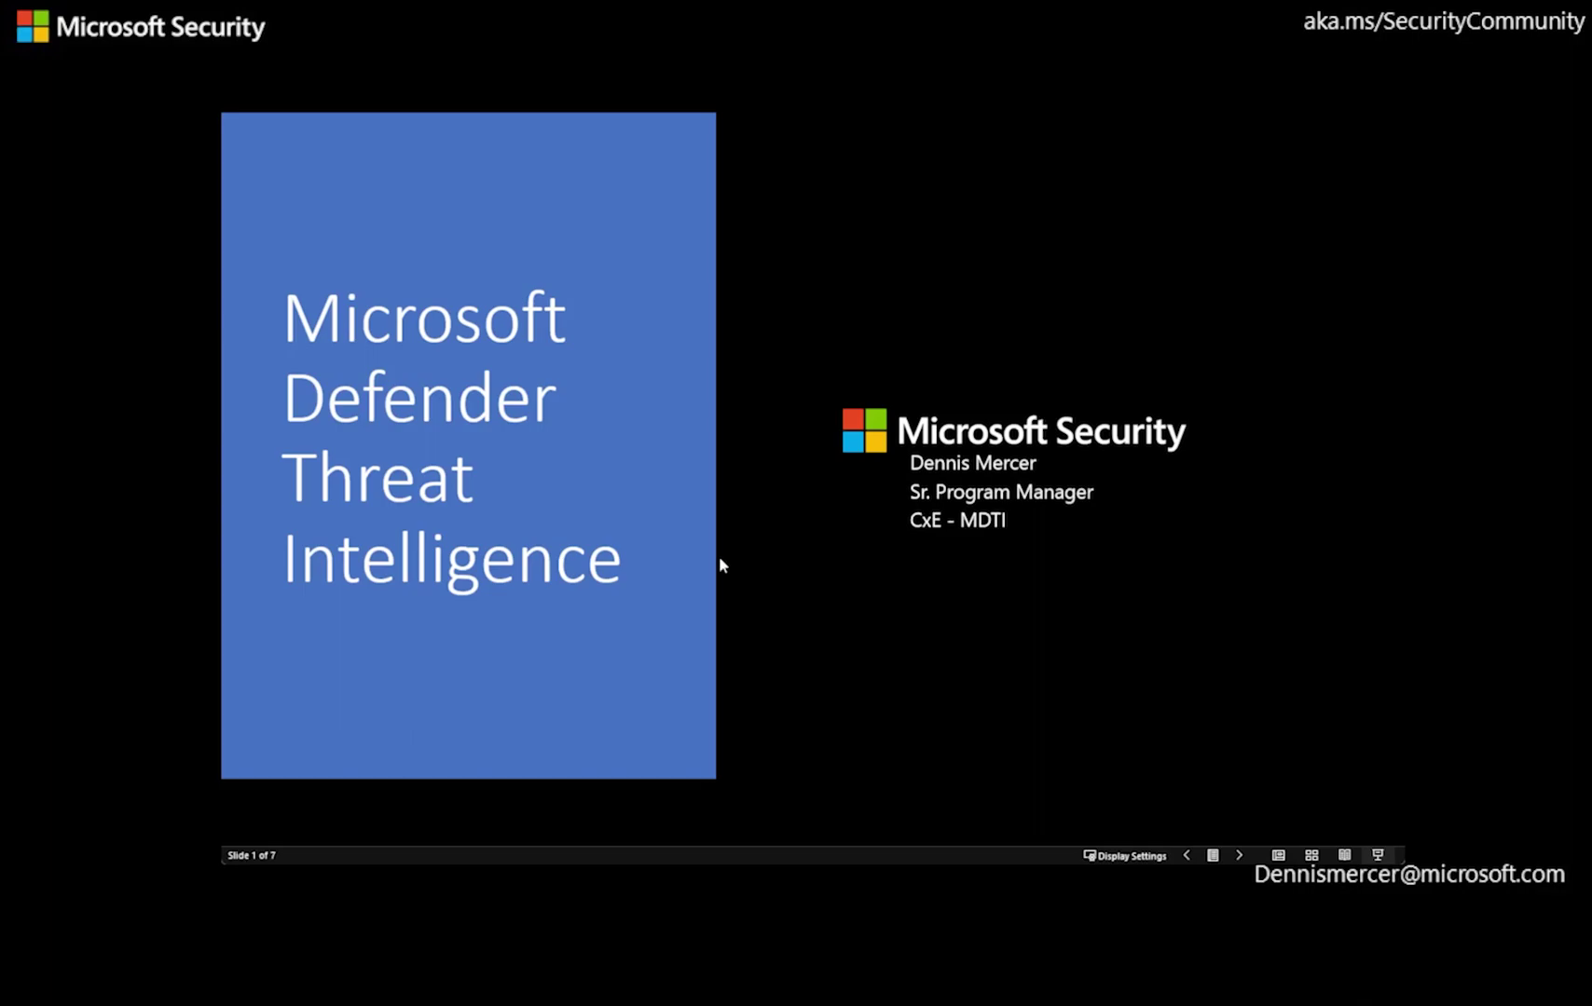
Step: Advance the PowerPoint slideshow from the title slide to slide 2, the IP address hexagon
key(Right)
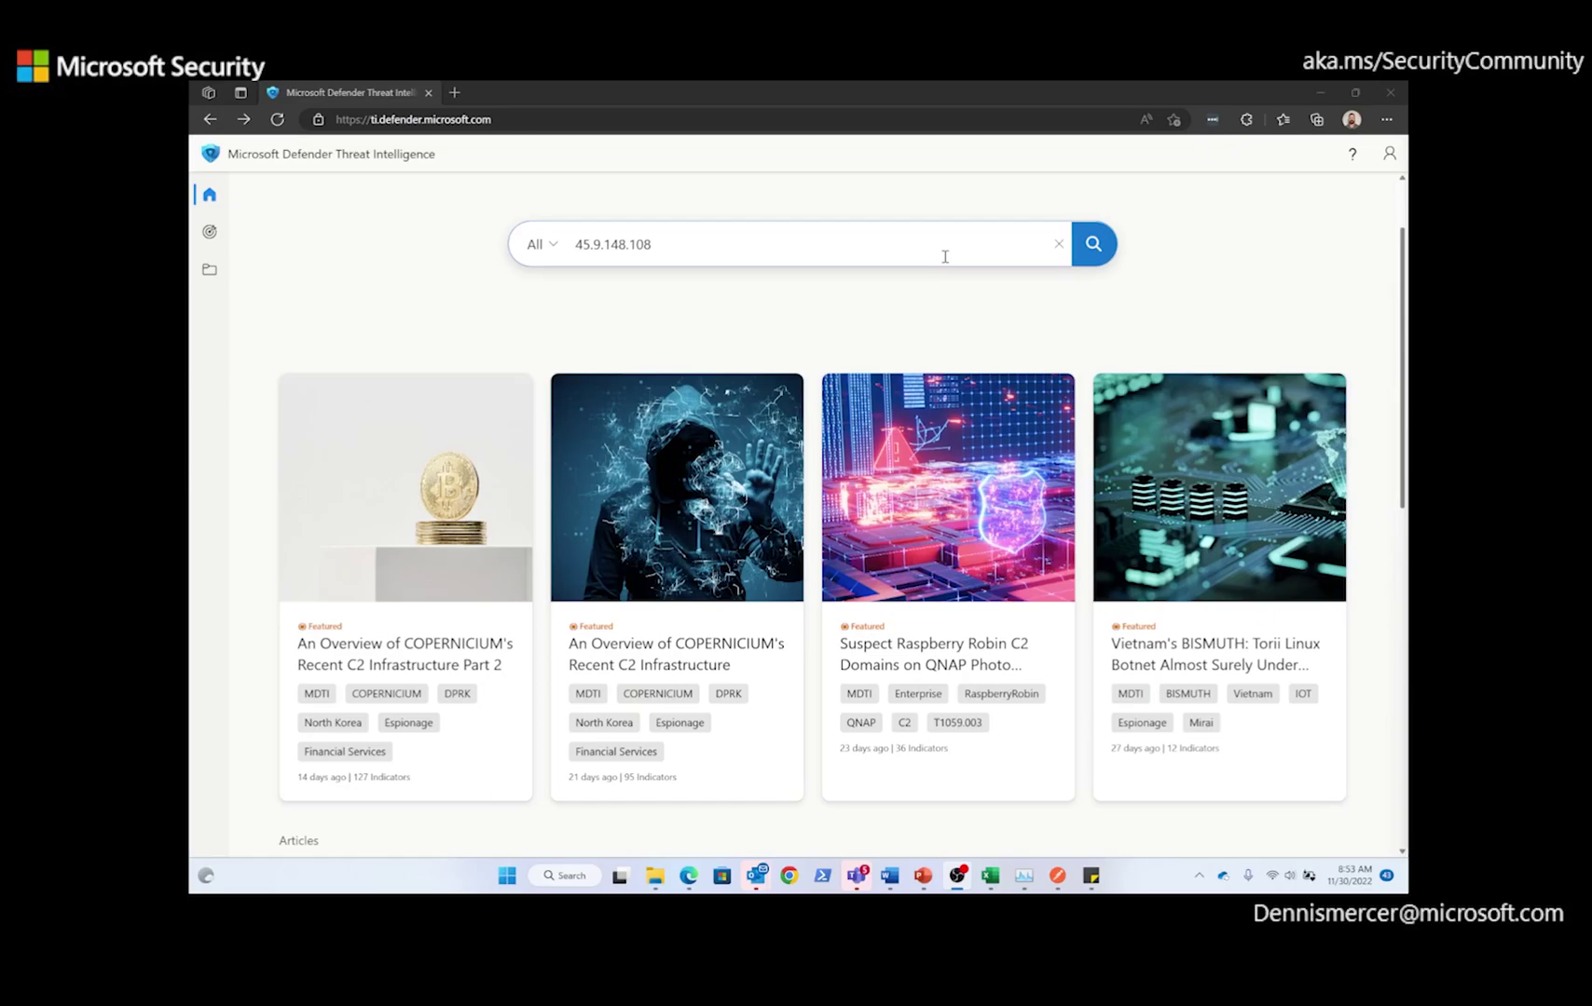
Step: Look up 45.9.148.108 and scroll to its linked articles, including NiceVPS Bulletproof Hosting
click(1090, 245)
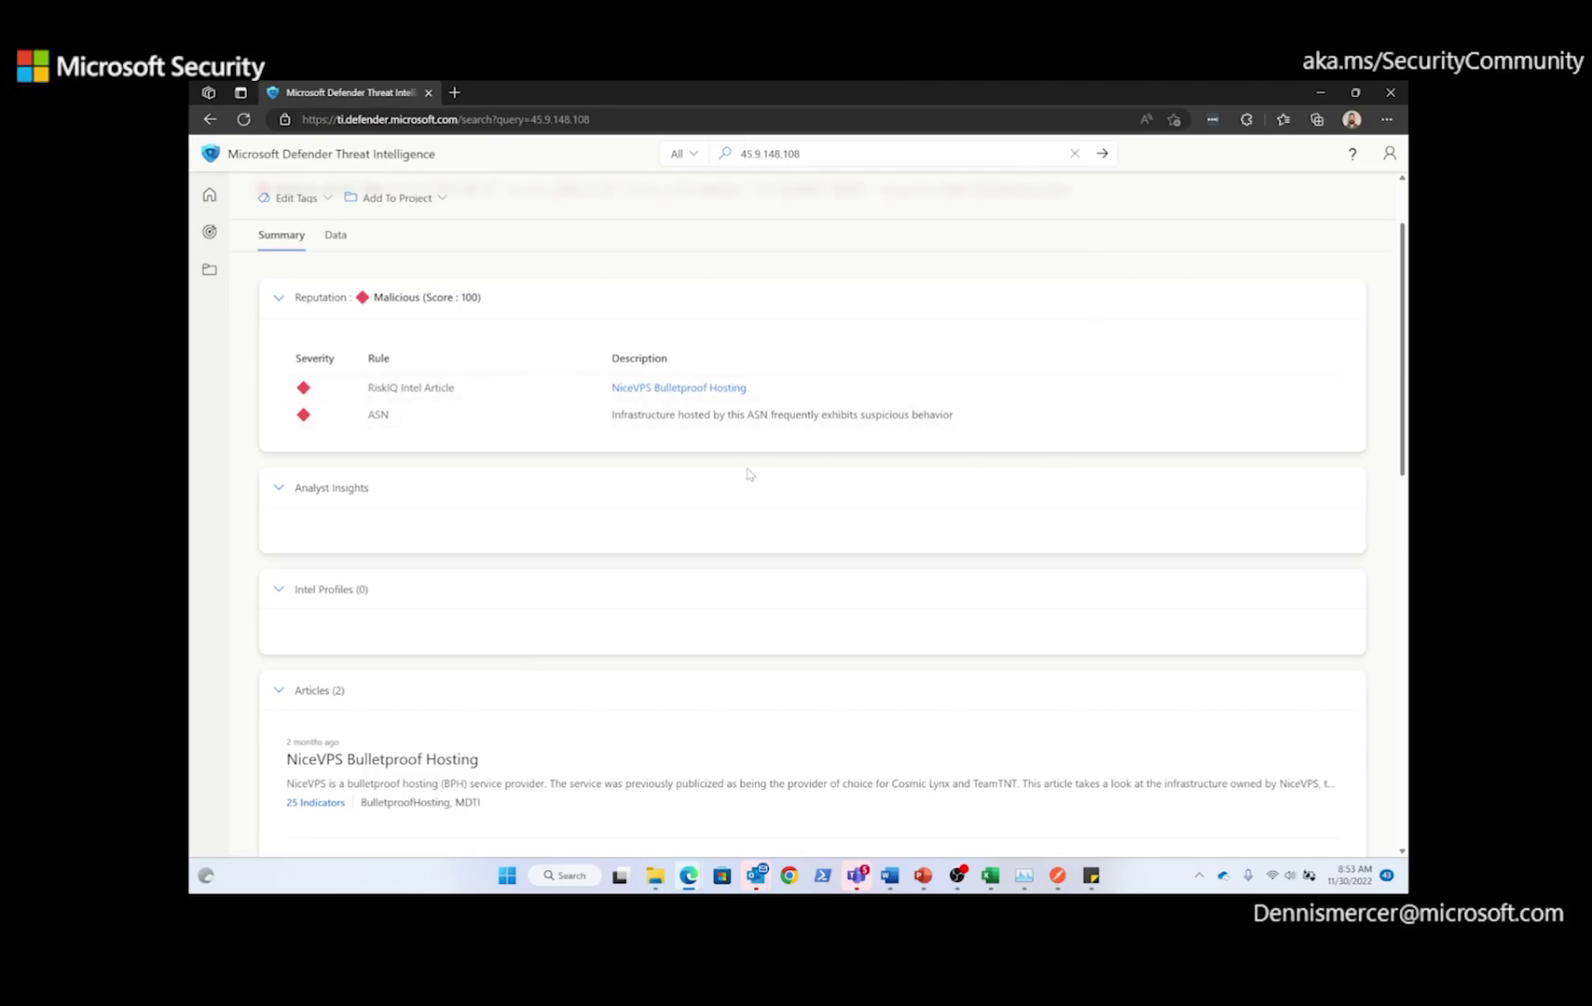
scroll(713, 545, down, 3)
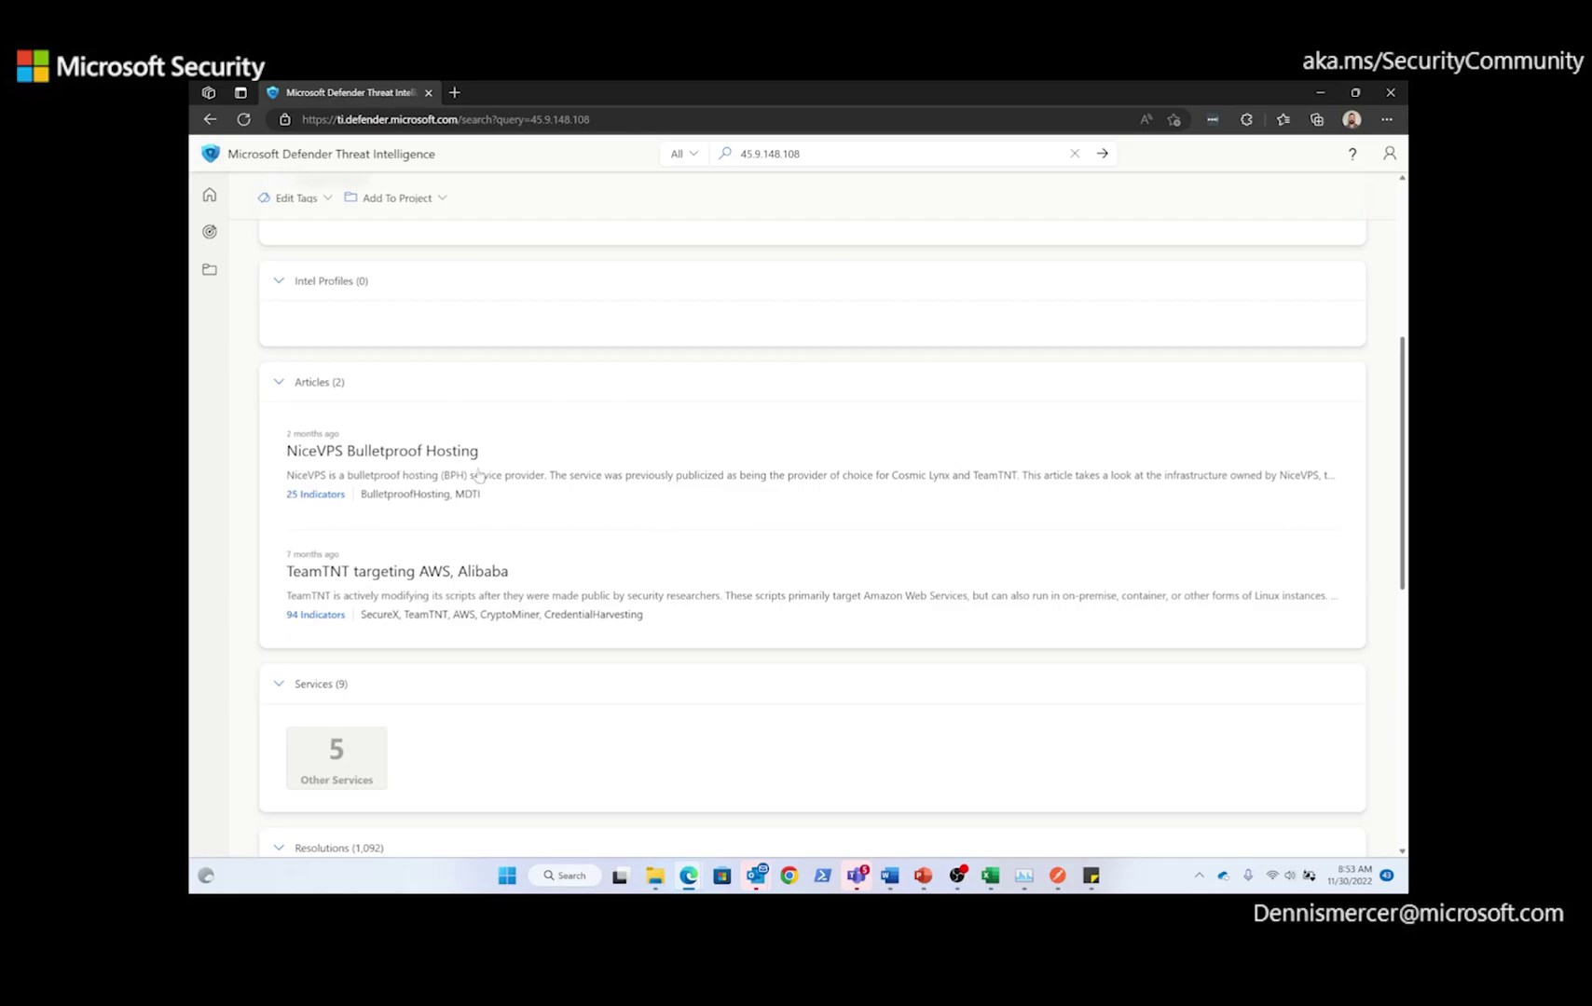
Step: Open the NiceVPS Bulletproof Hosting article and read down to TeamTNT's 45.9.148.x IPs and teamtnt[.]red
click(452, 453)
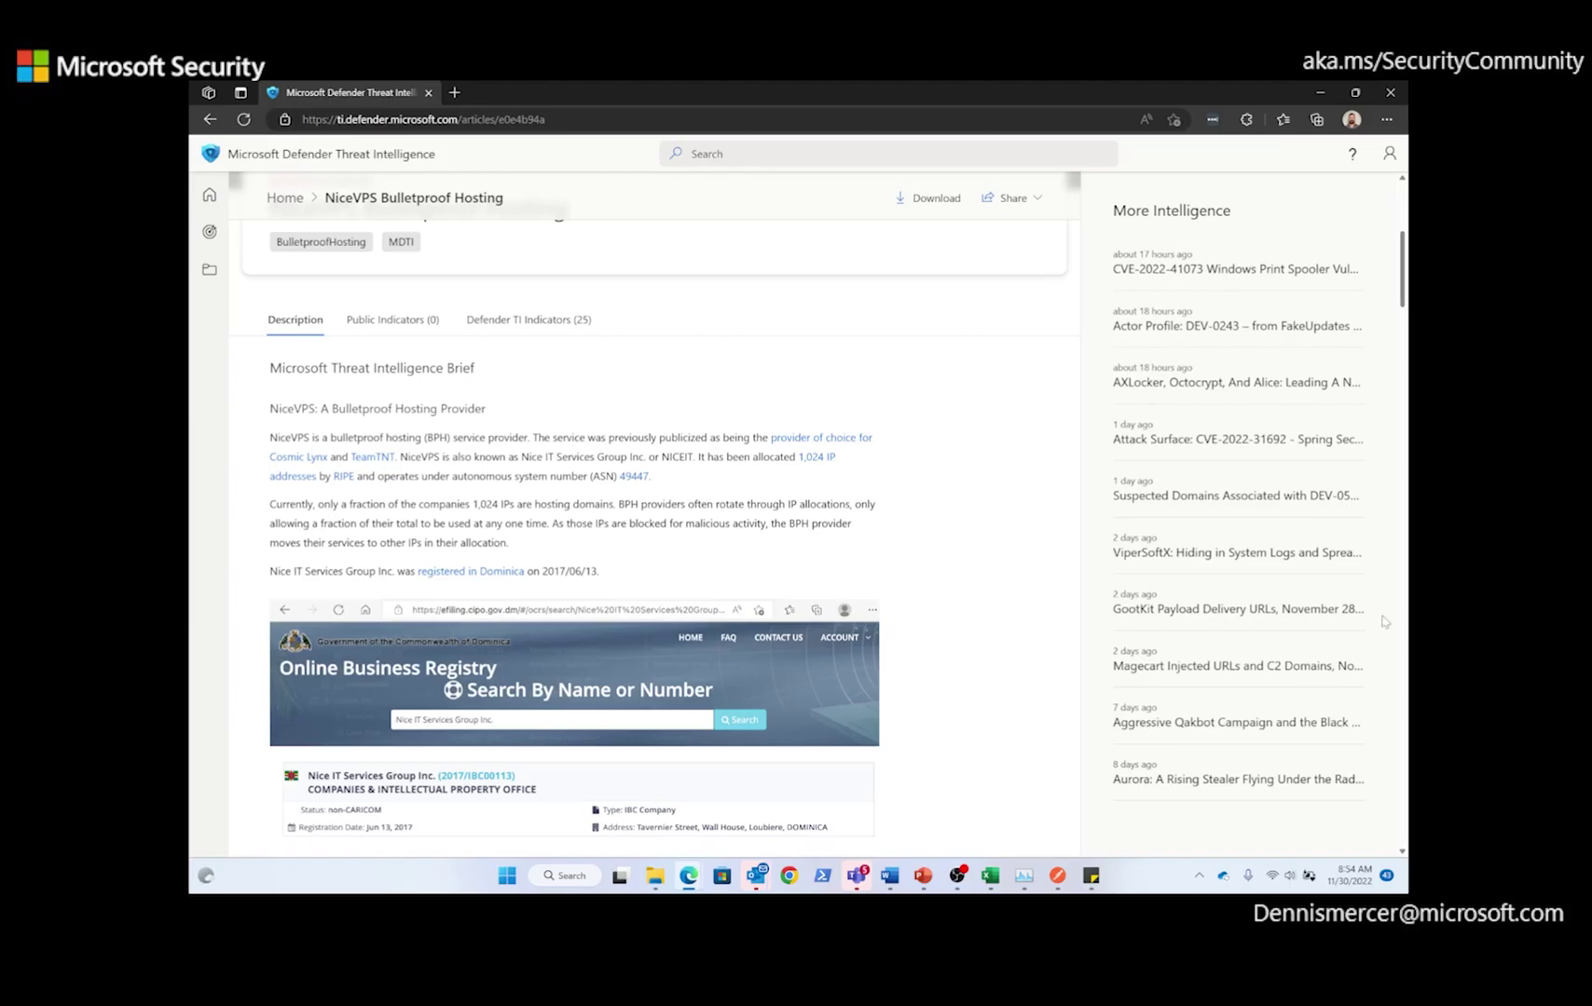
scroll(448, 473, down, 5)
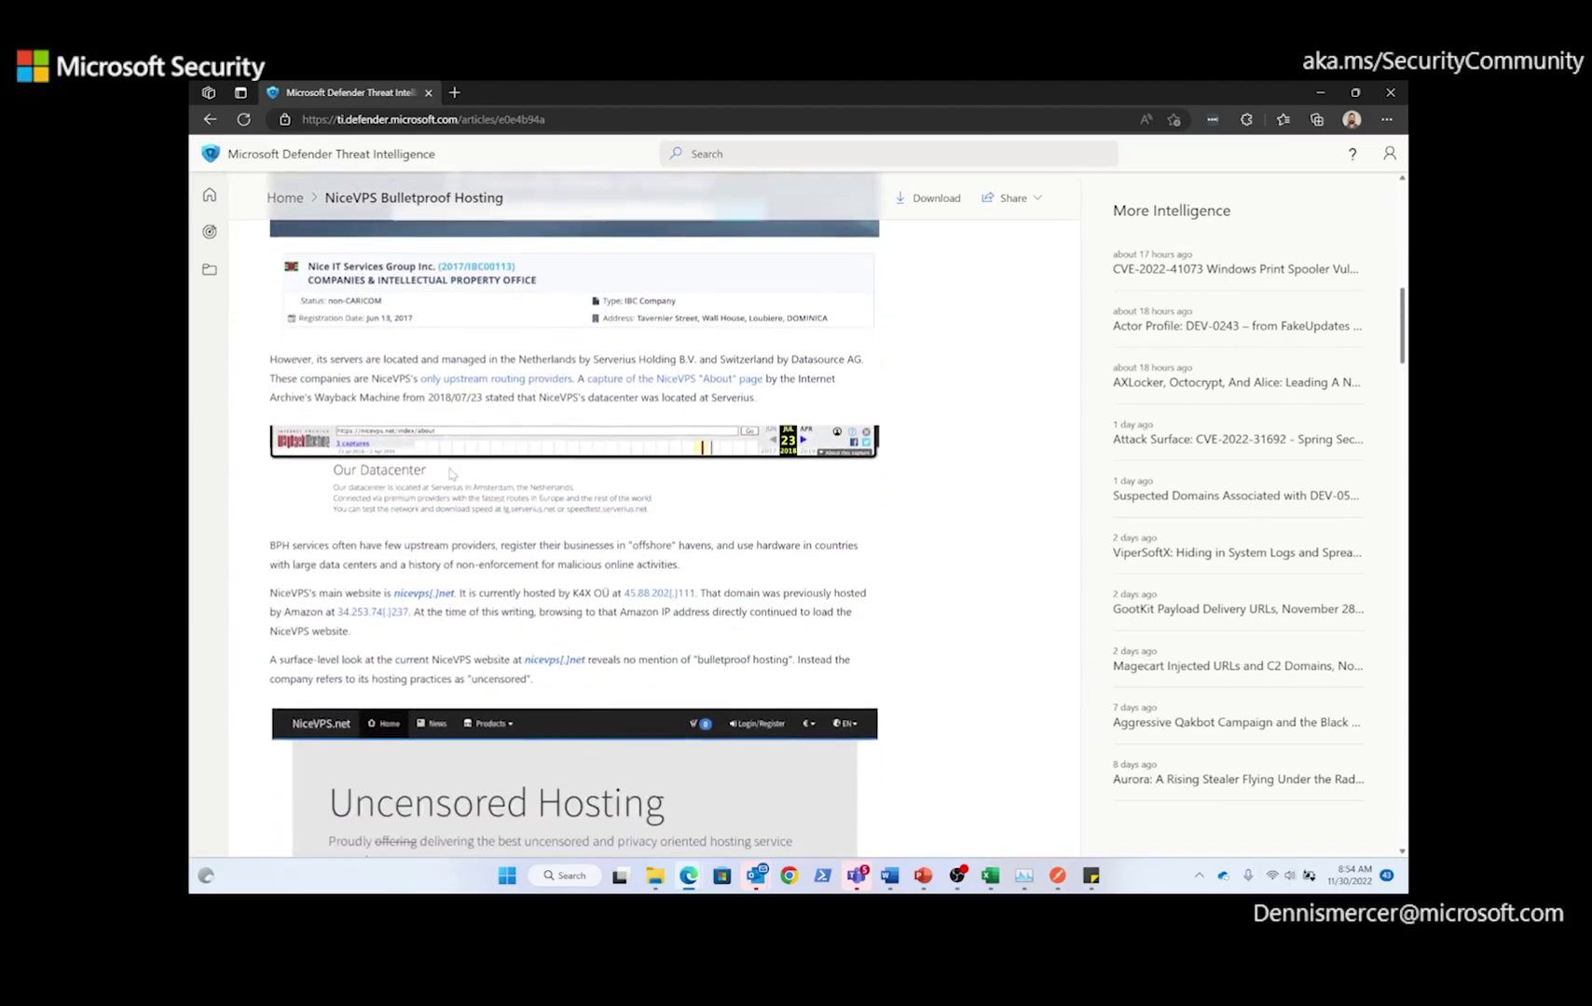
scroll(450, 473, down, 18)
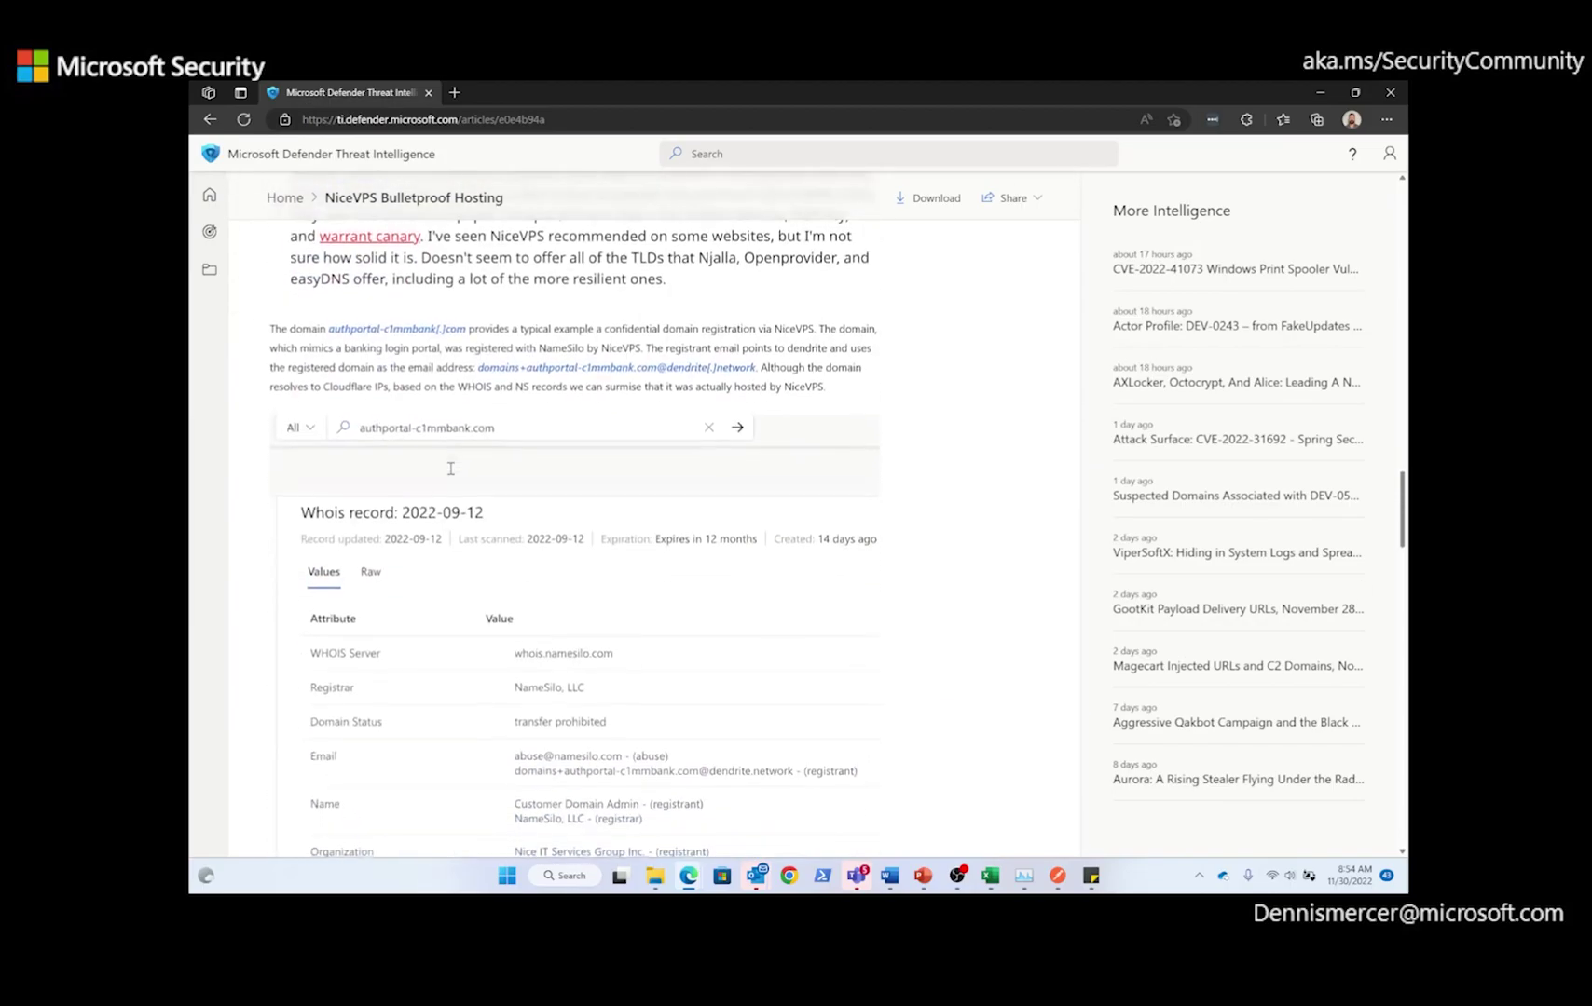
scroll(450, 470, down, 20)
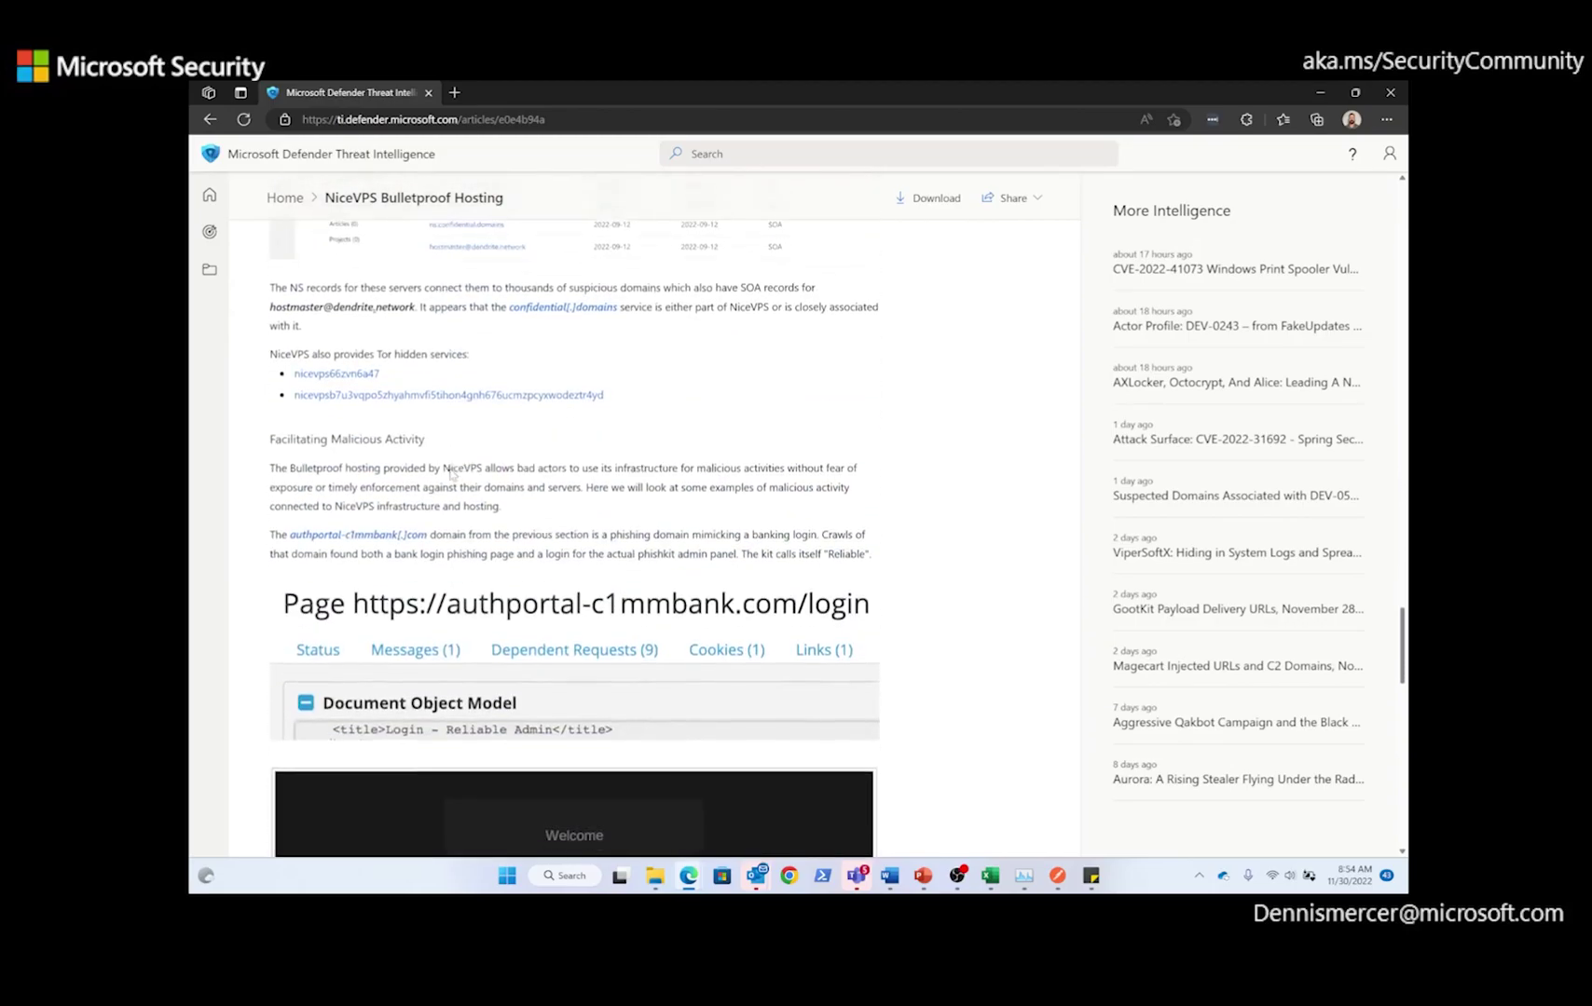
scroll(450, 473, down, 20)
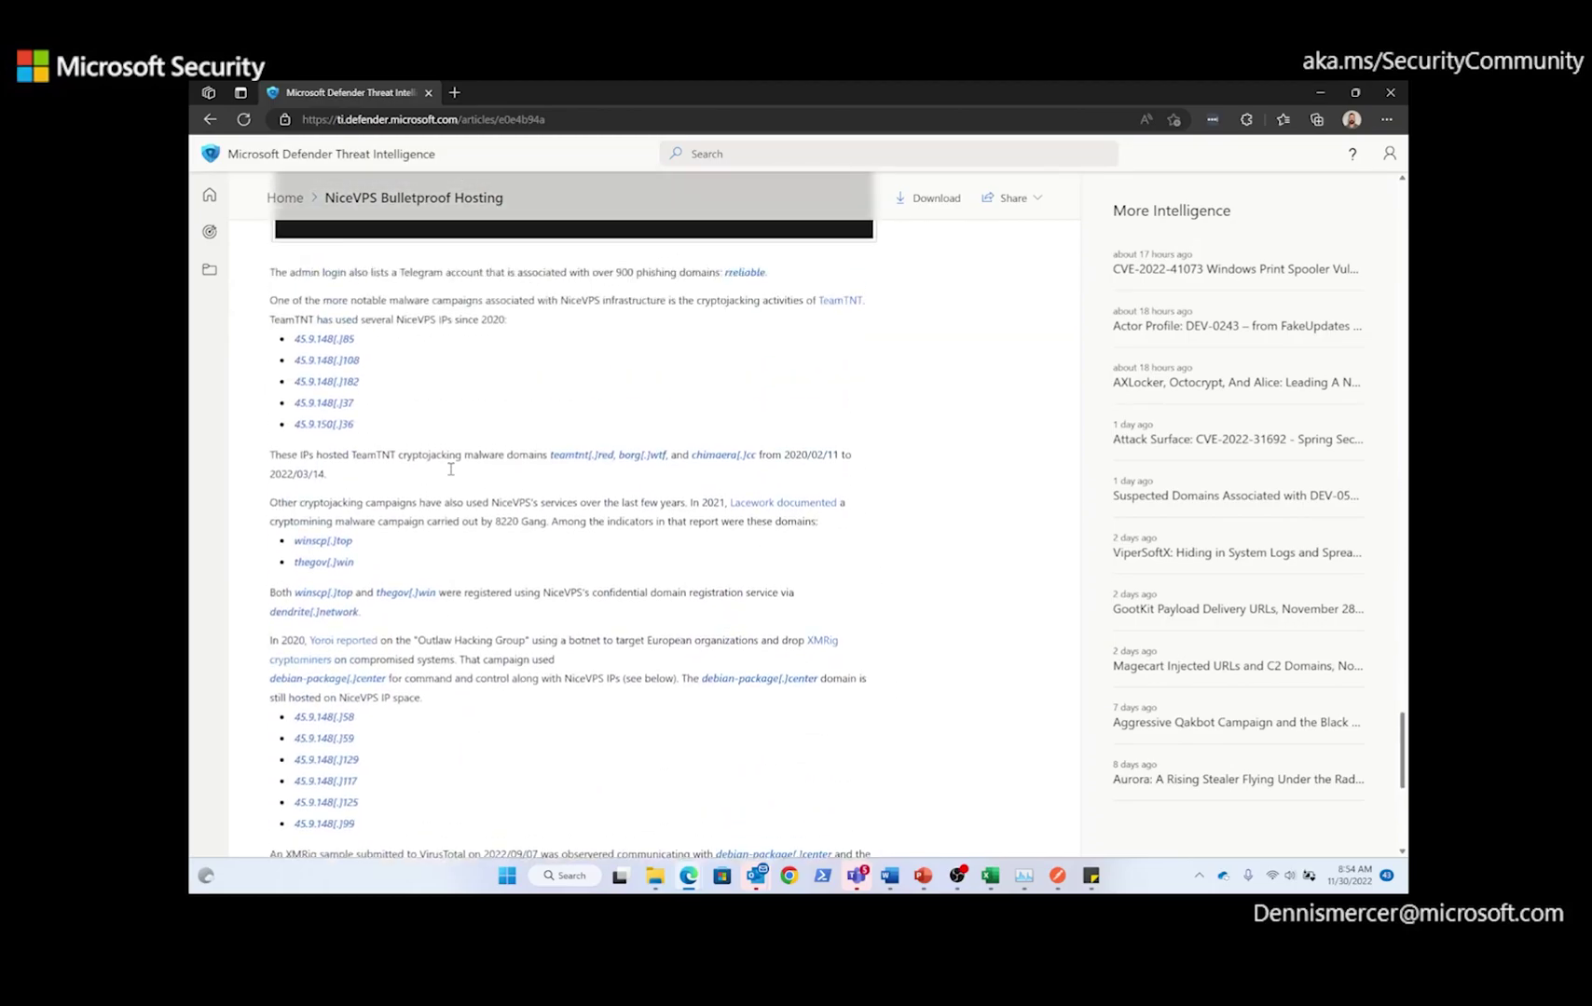
scroll(450, 471, up, 1)
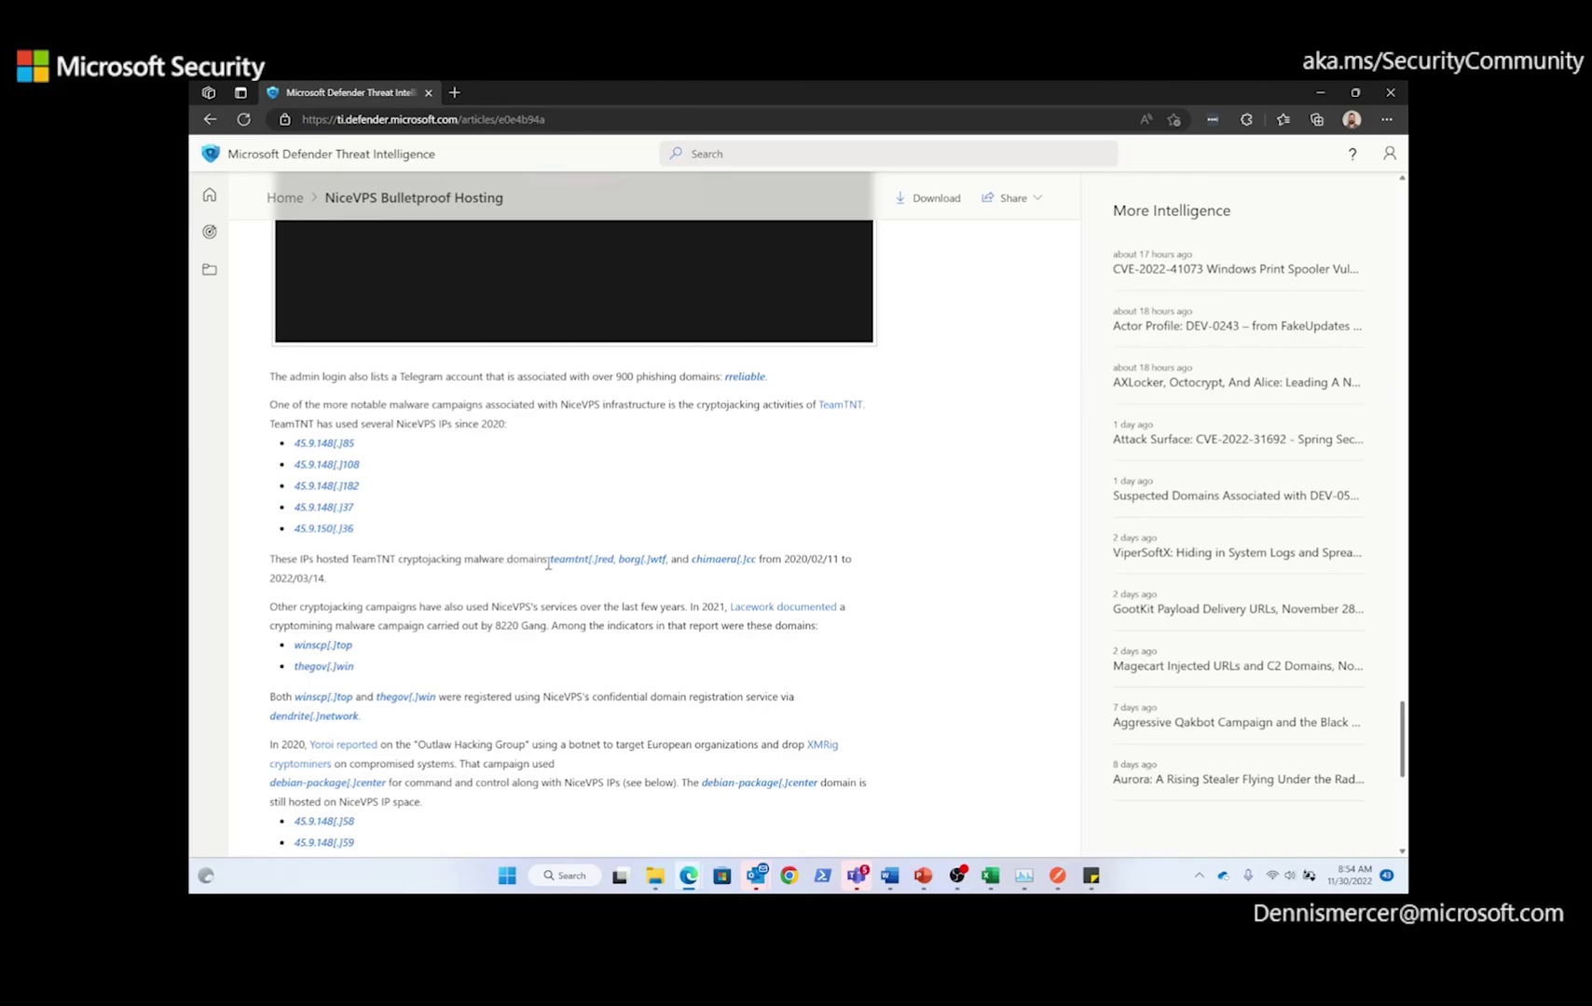
Step: Open the teamtnt.red domain page showing Malicious (Score: 100), first seen 2020-02-11
click(571, 561)
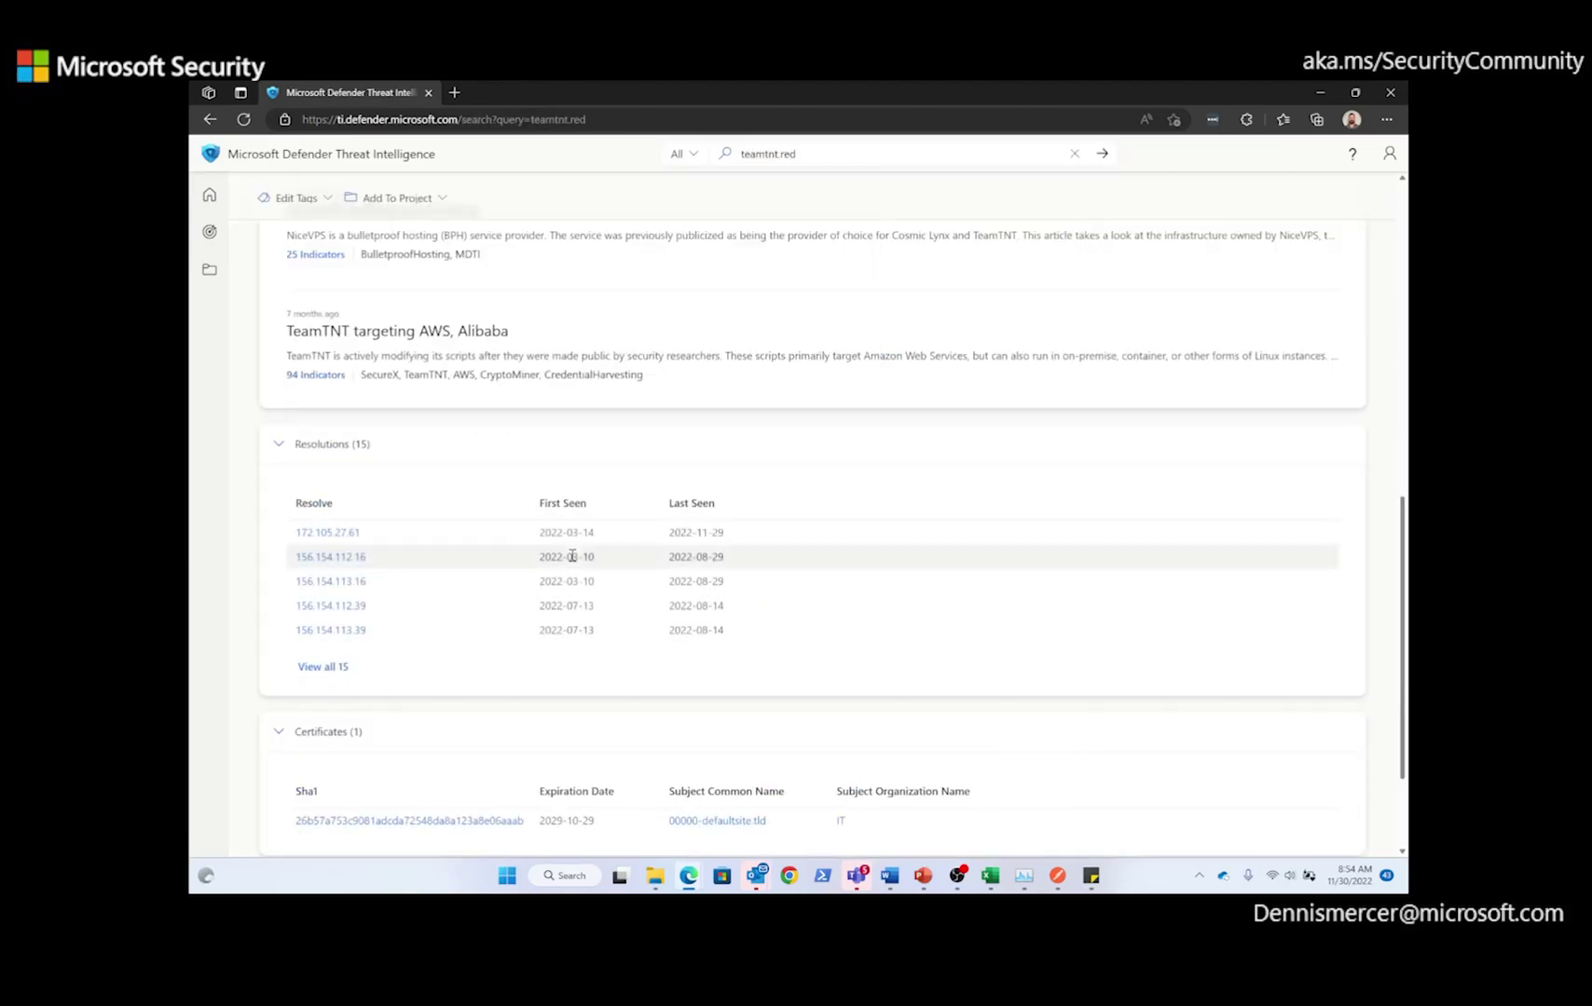
scroll(571, 556, up, 10)
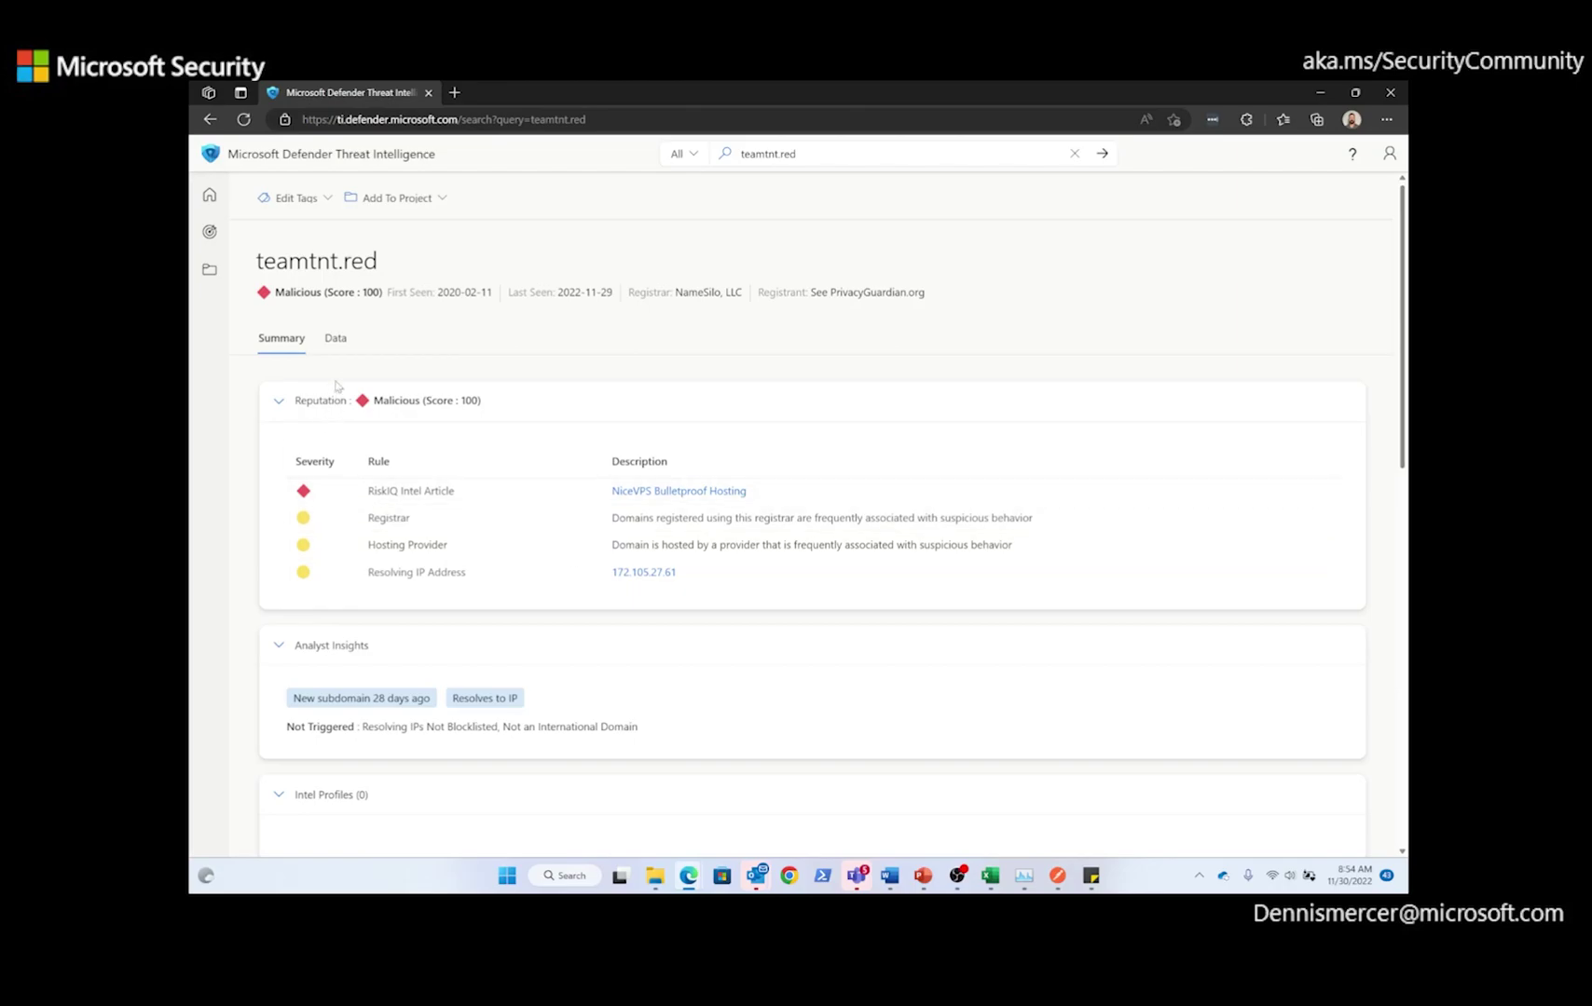
Step: Show teamtnt.red's data and scroll its 15 resolutions, led by 172.105.27.61 (CA, Linode)
click(336, 341)
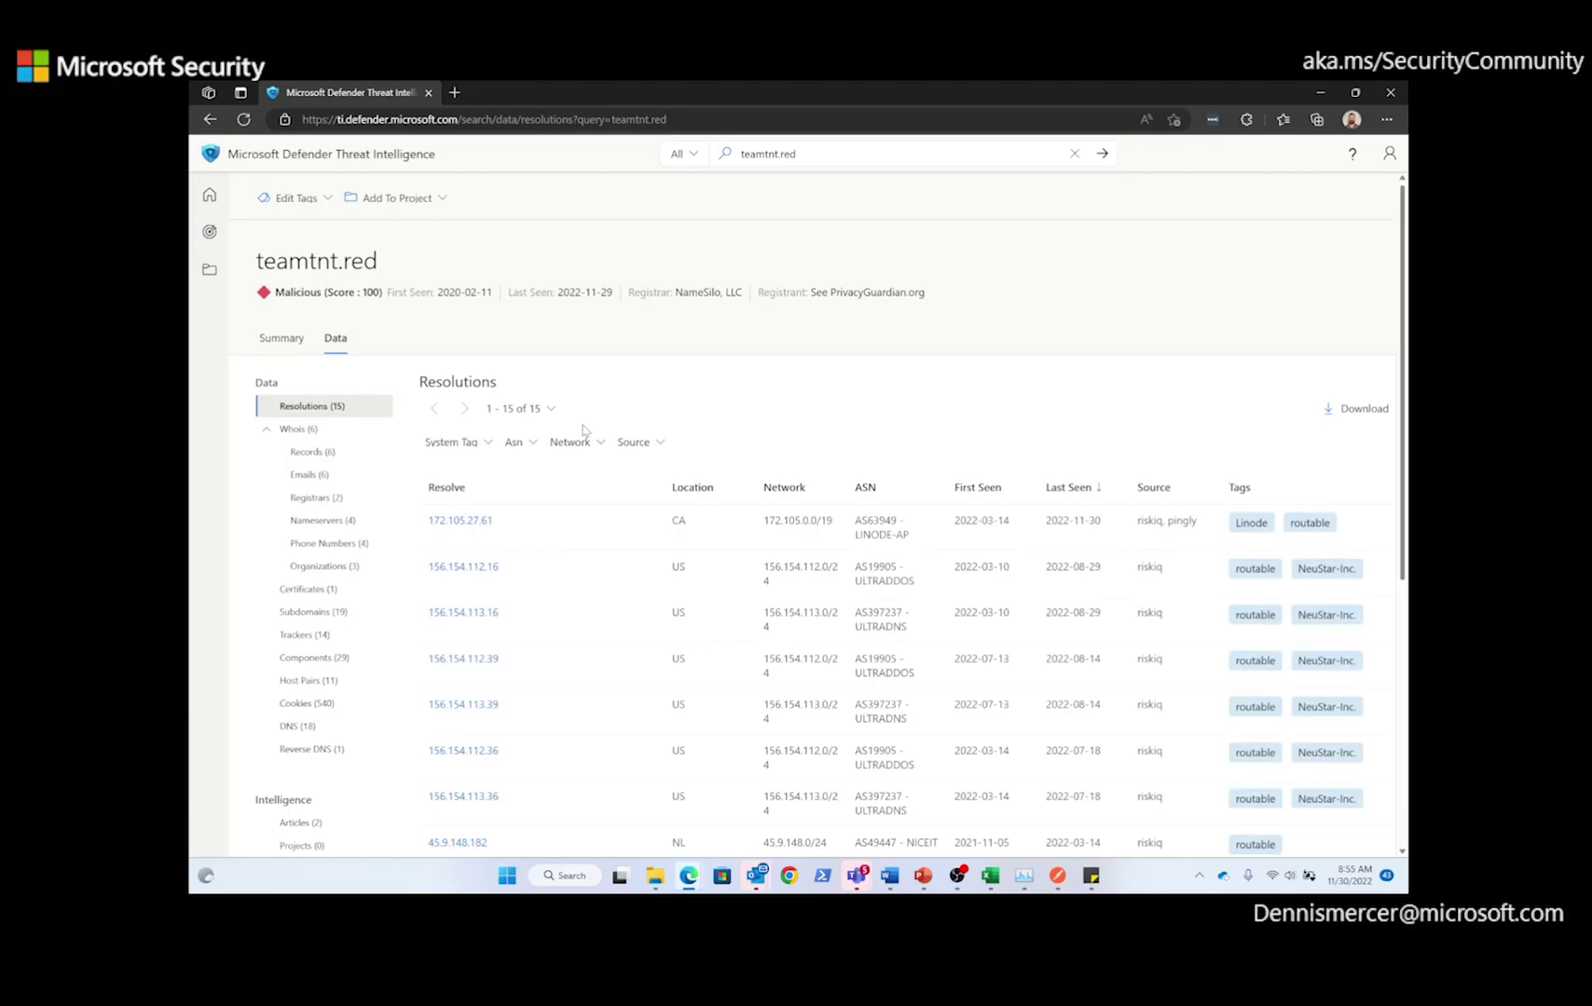
scroll(559, 606, down, 1)
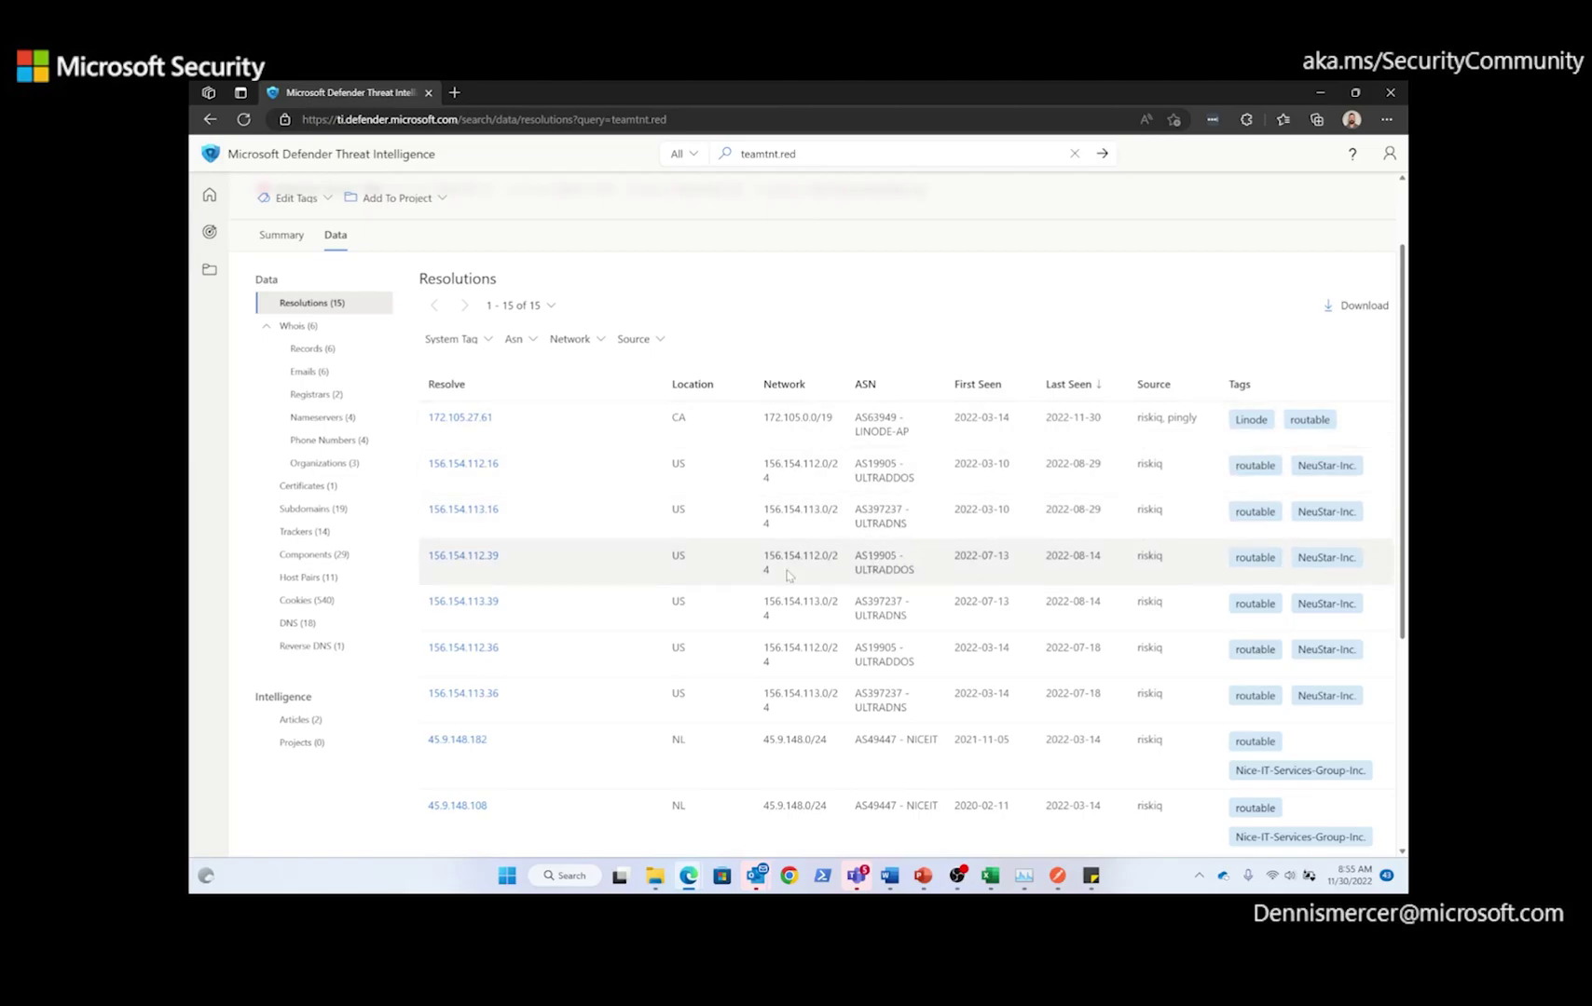
Step: List teamtnt.red's 29 components and page to 26–29, showing the iplogger.org tracking pixel and Apache 2.4.29
click(322, 556)
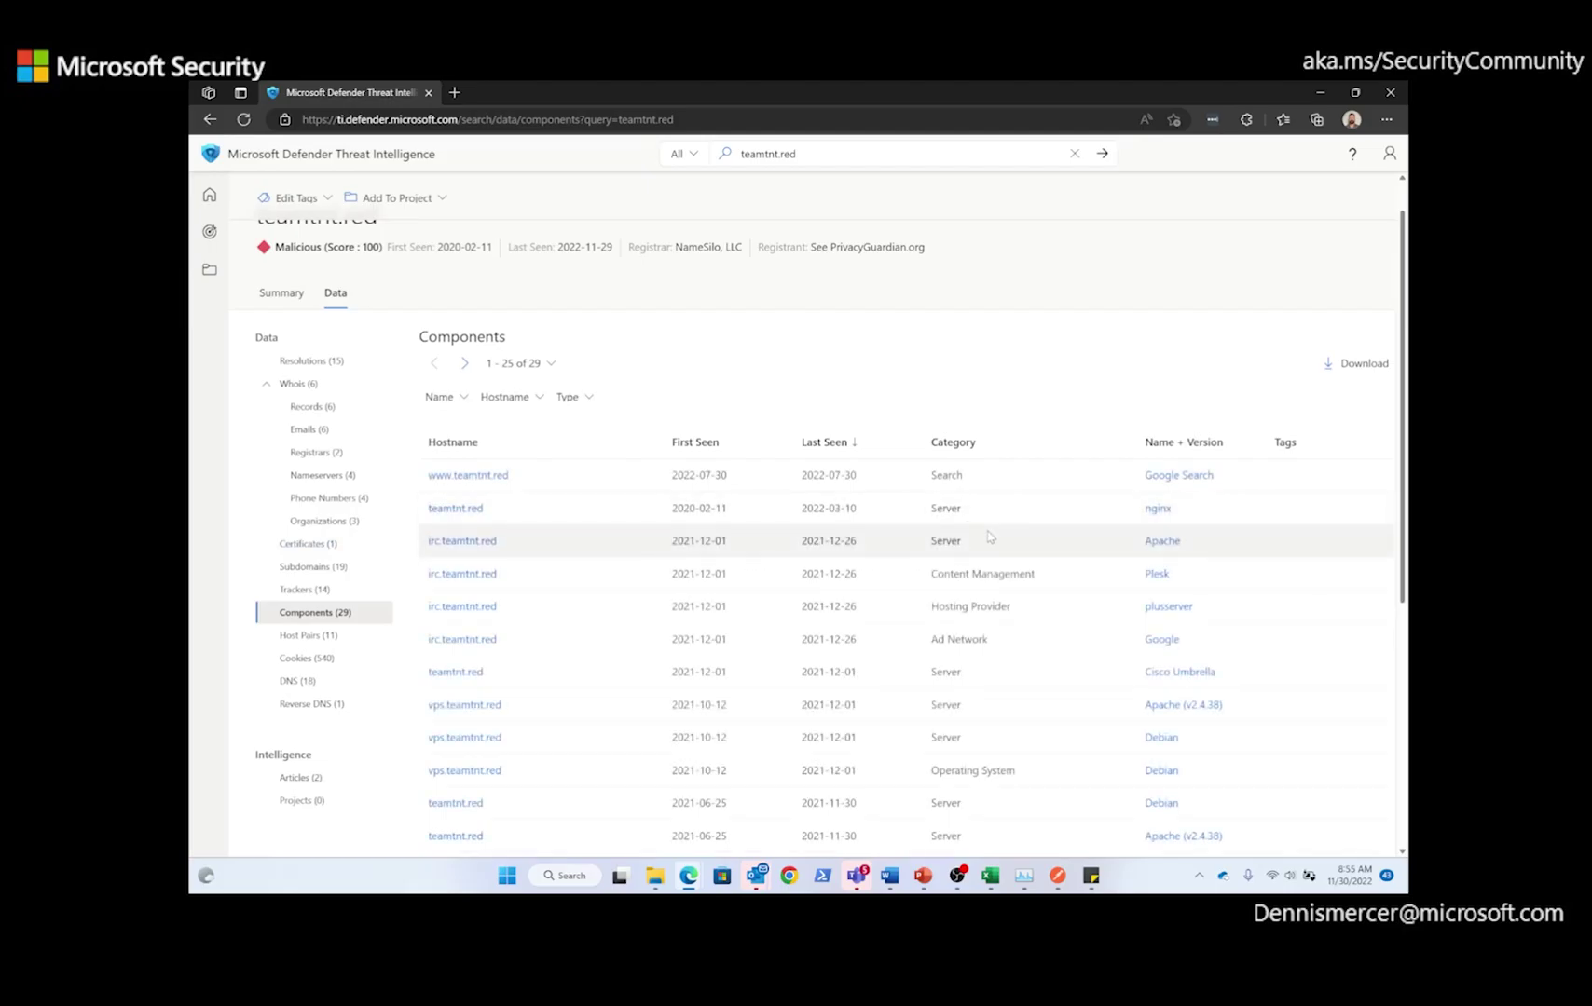
scroll(1111, 606, down, 2)
scroll(1112, 607, down, 1)
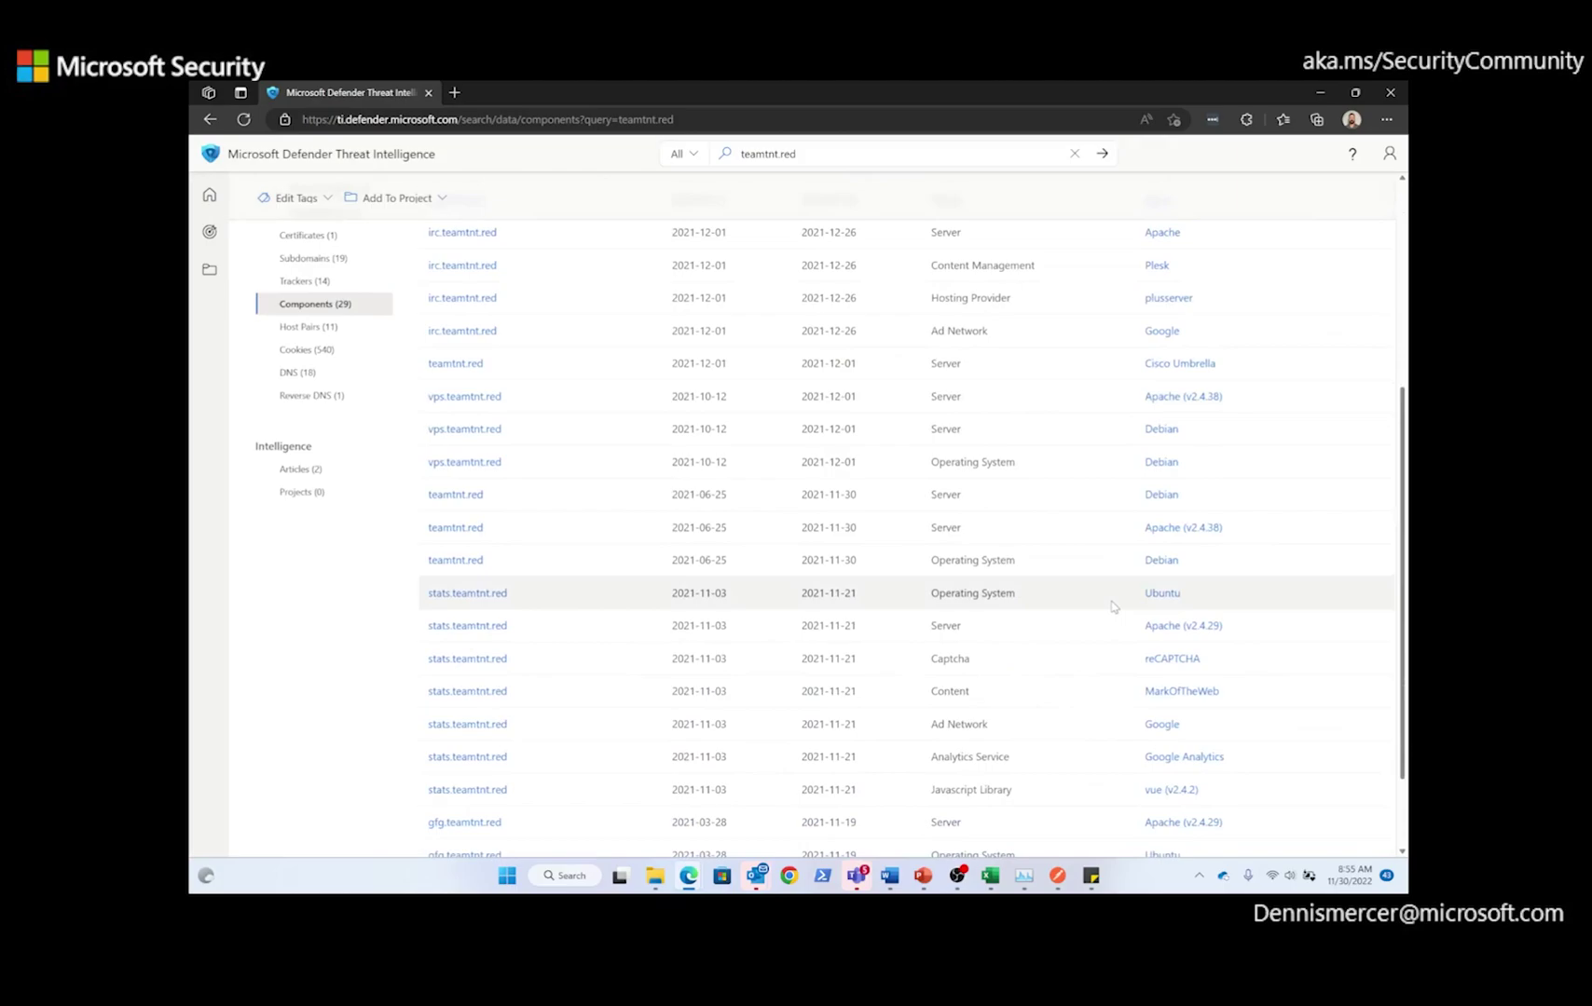
scroll(1112, 607, down, 1)
scroll(828, 415, up, 3)
click(534, 260)
click(533, 310)
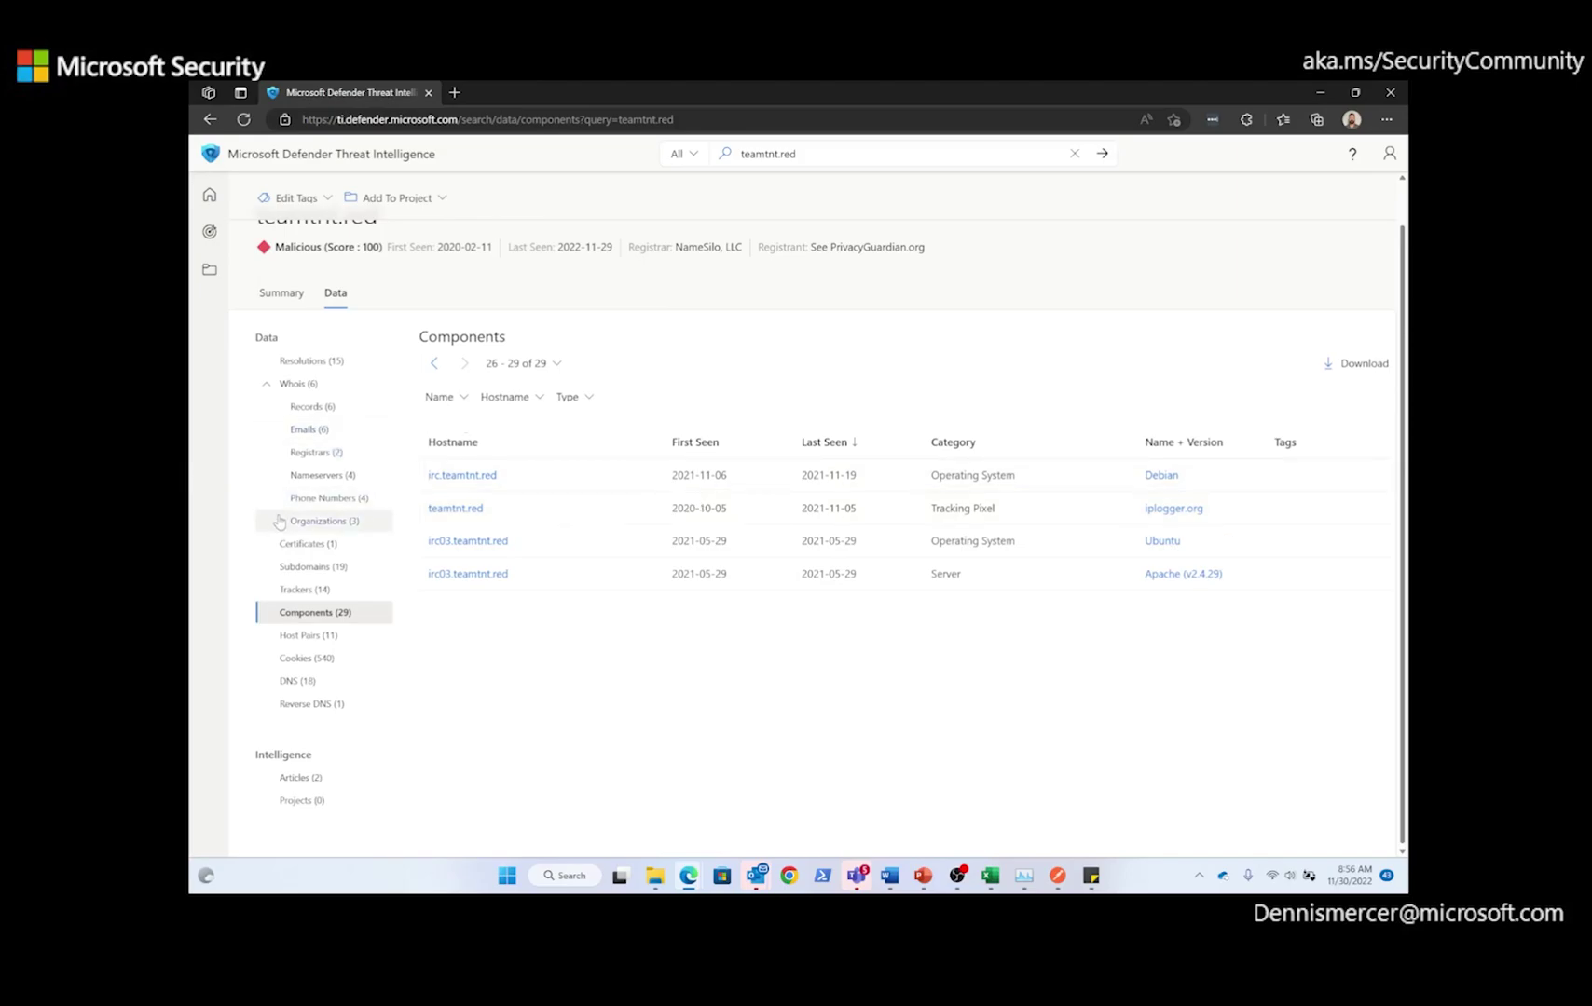
Step: Show teamtnt.red's 14 trackers, including Google Analytics ua-20199135 and five IpLoggerId entries
click(314, 591)
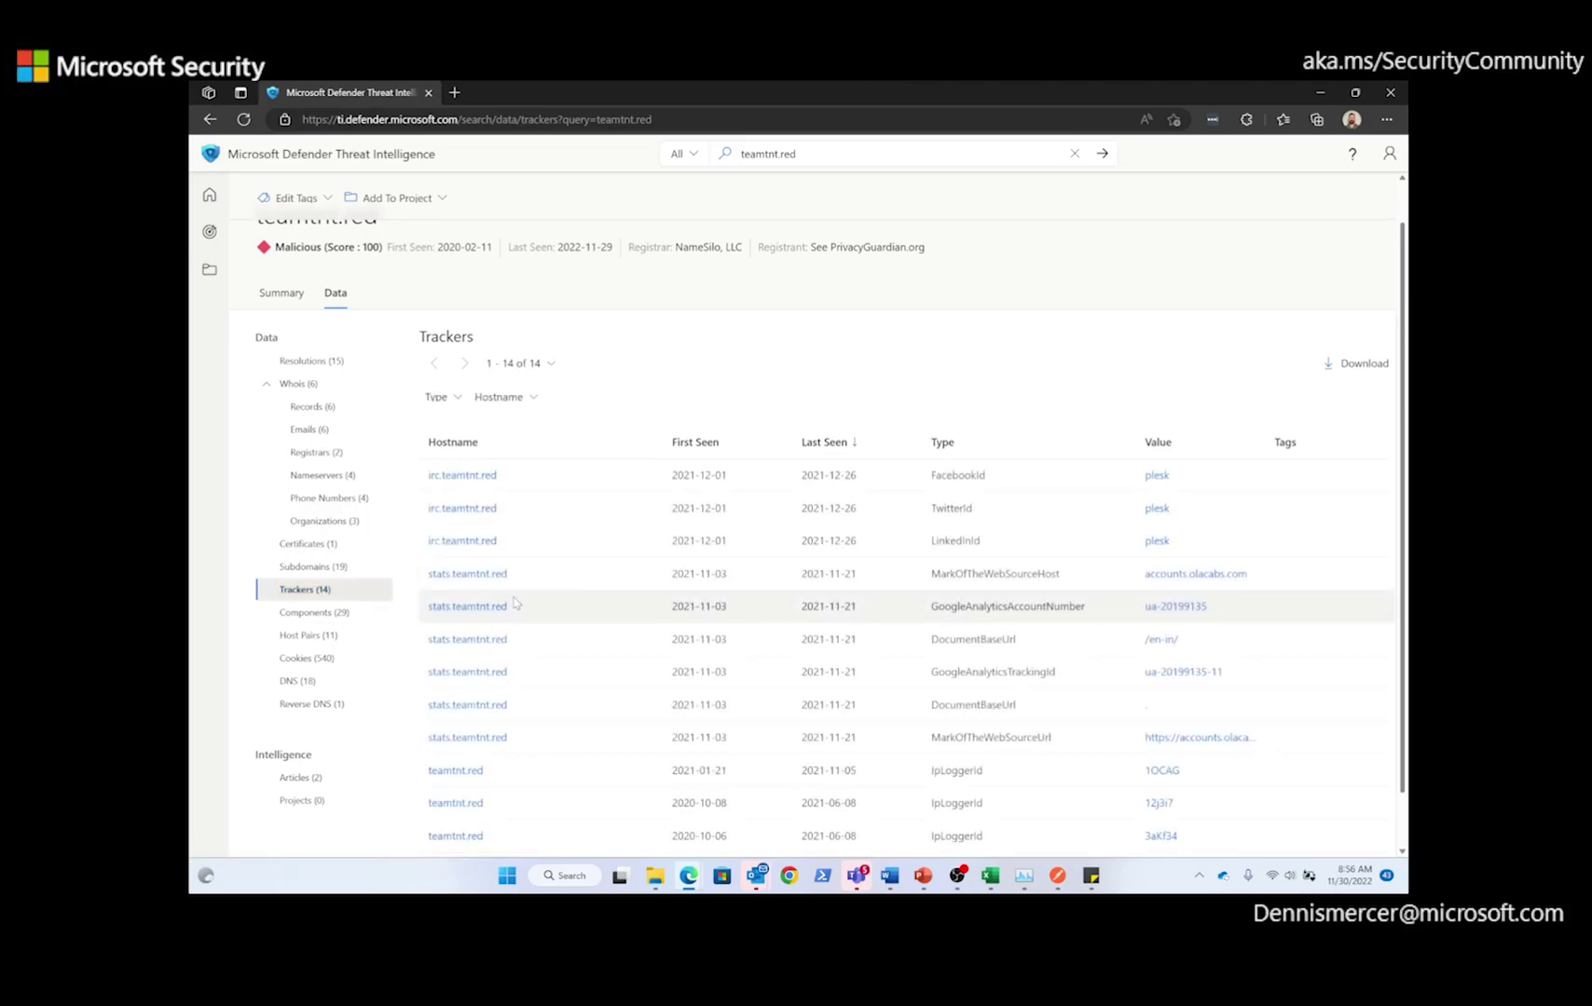
scroll(514, 604, down, 1)
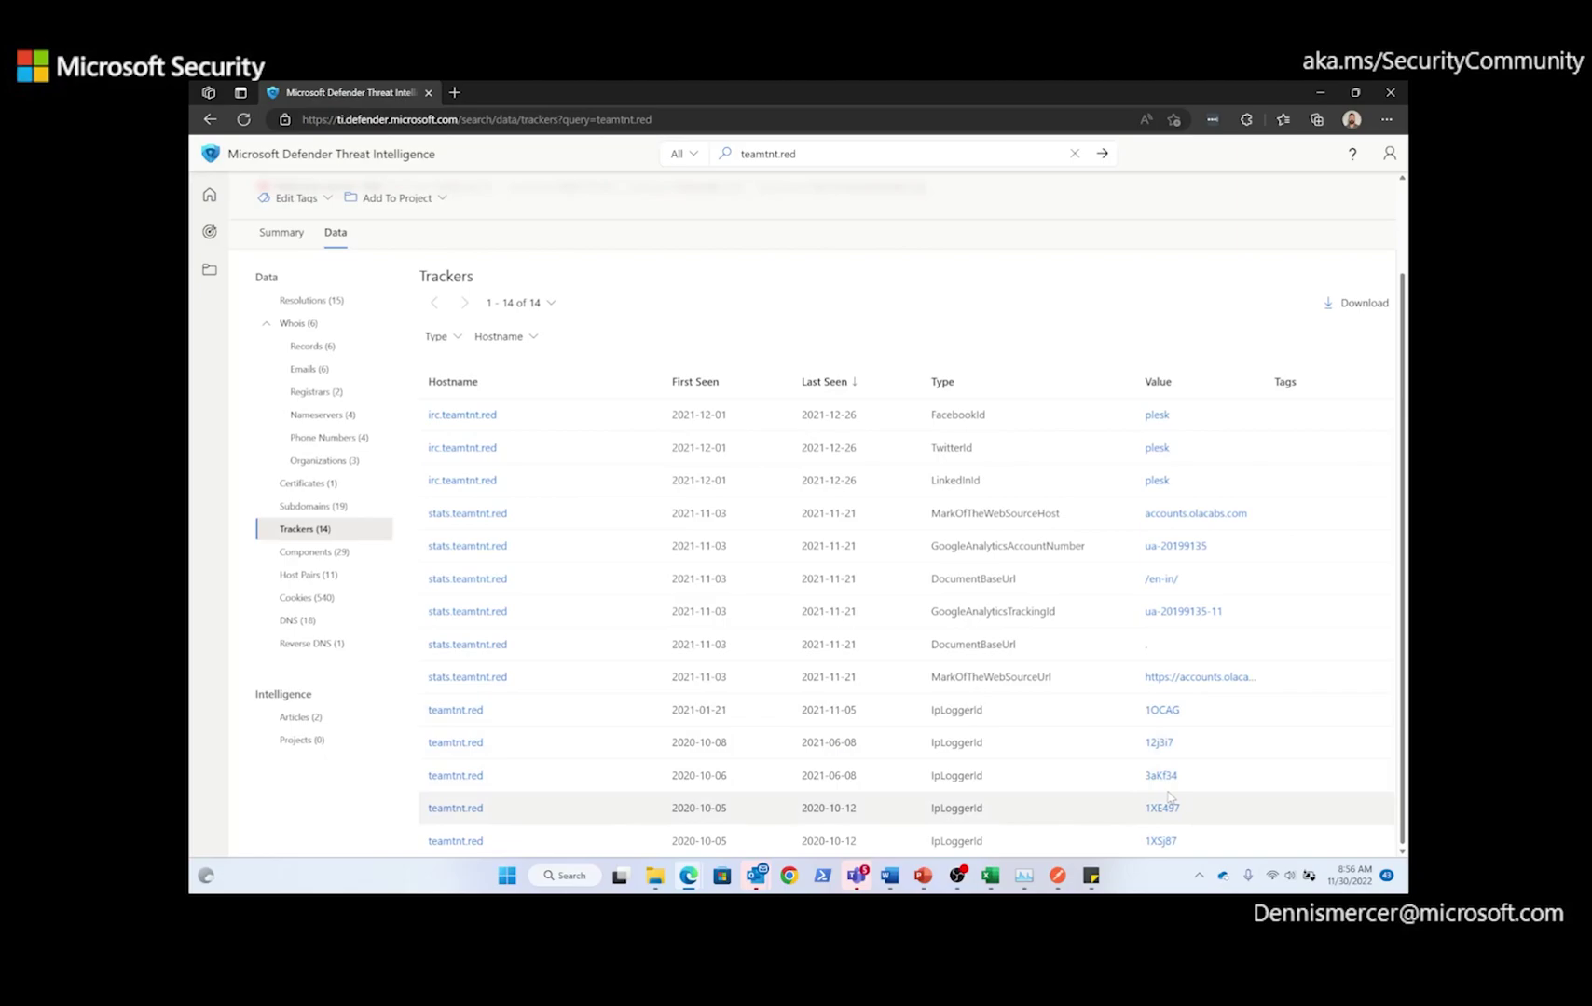
Step: List teamtnt.red's 11 host pairs, including the img.src and redirect links with iplogger.org
click(320, 577)
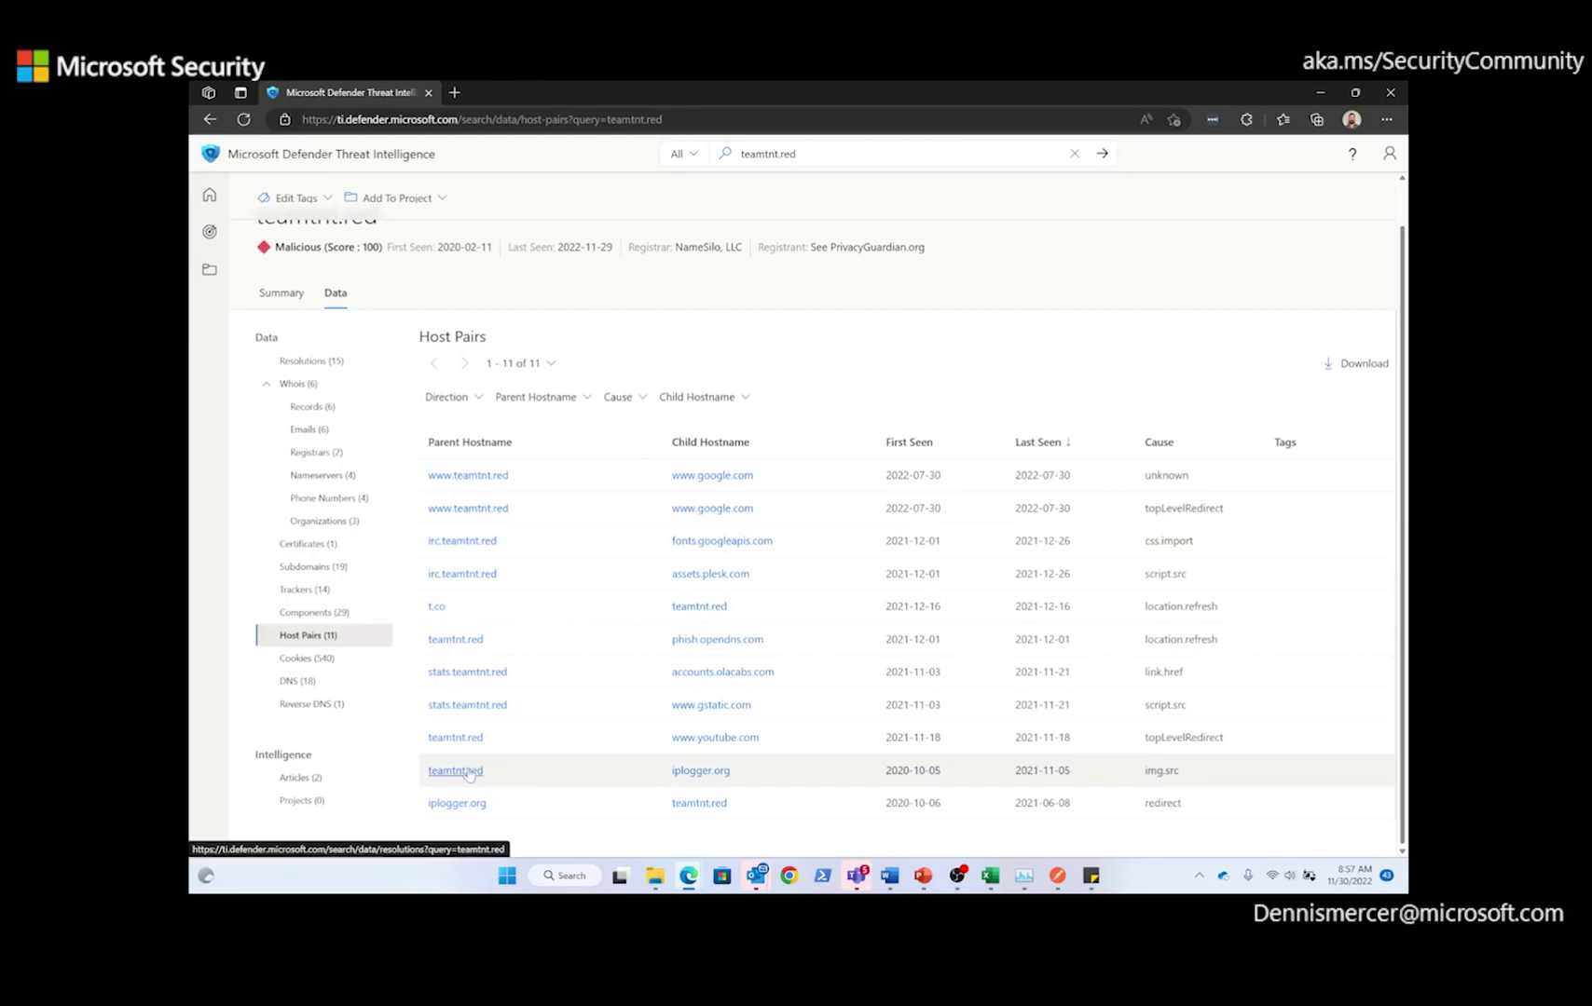
Step: Pivot to iplogger.org and view its Malicious (Score: 100) summary and three related articles
click(690, 773)
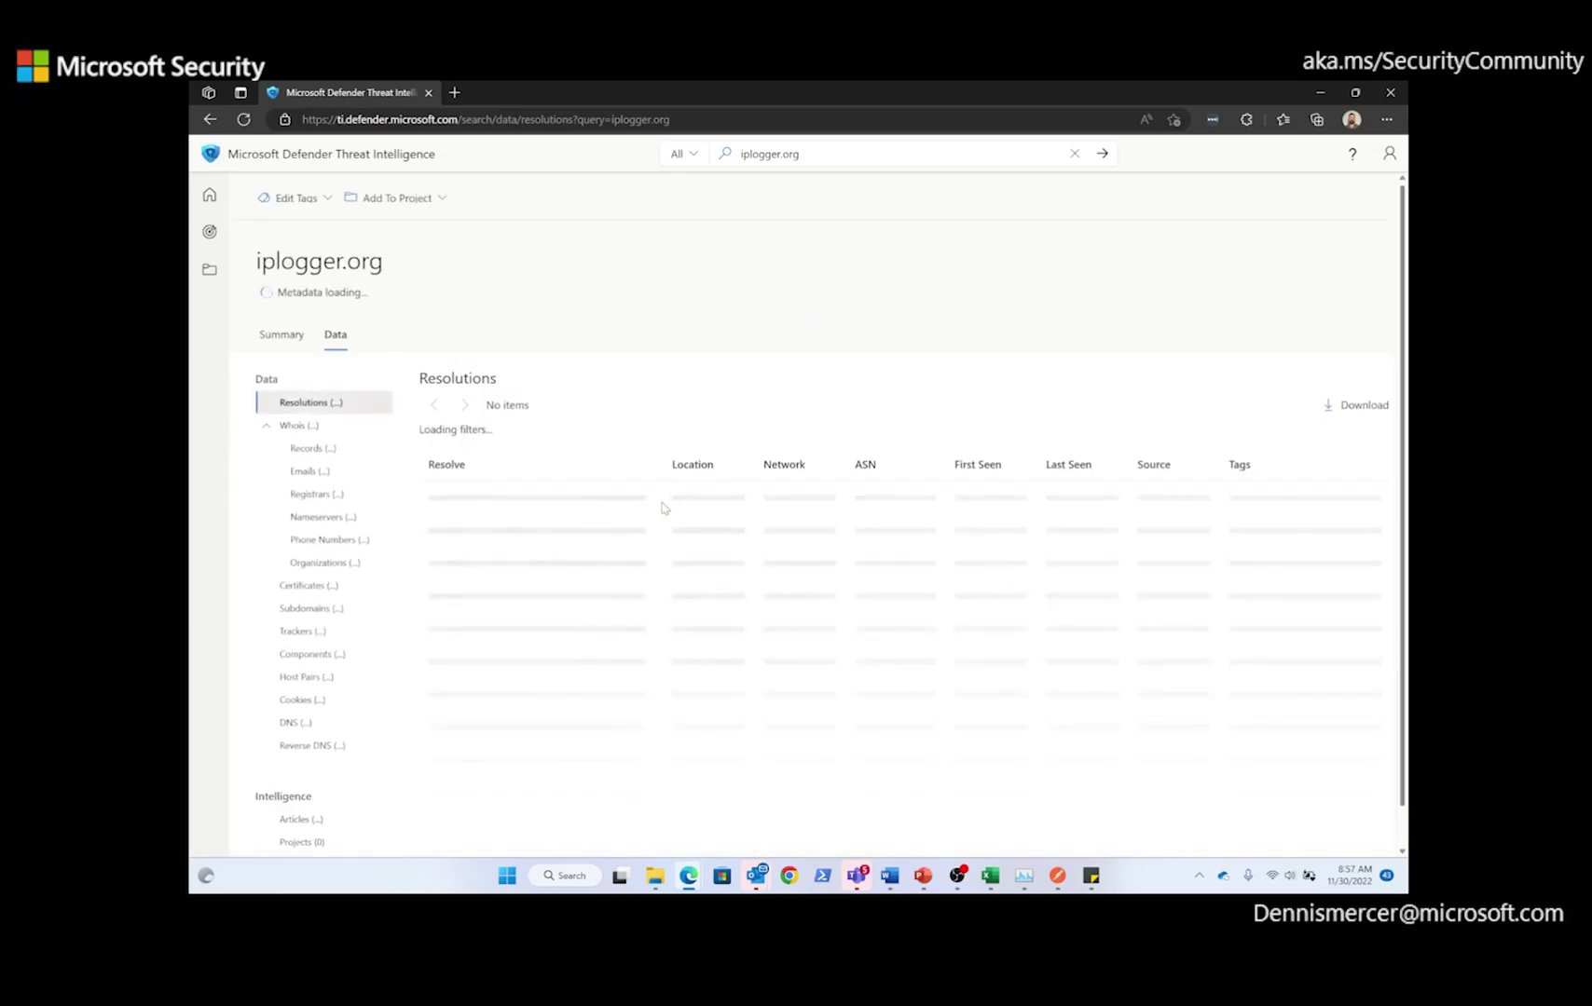
click(285, 336)
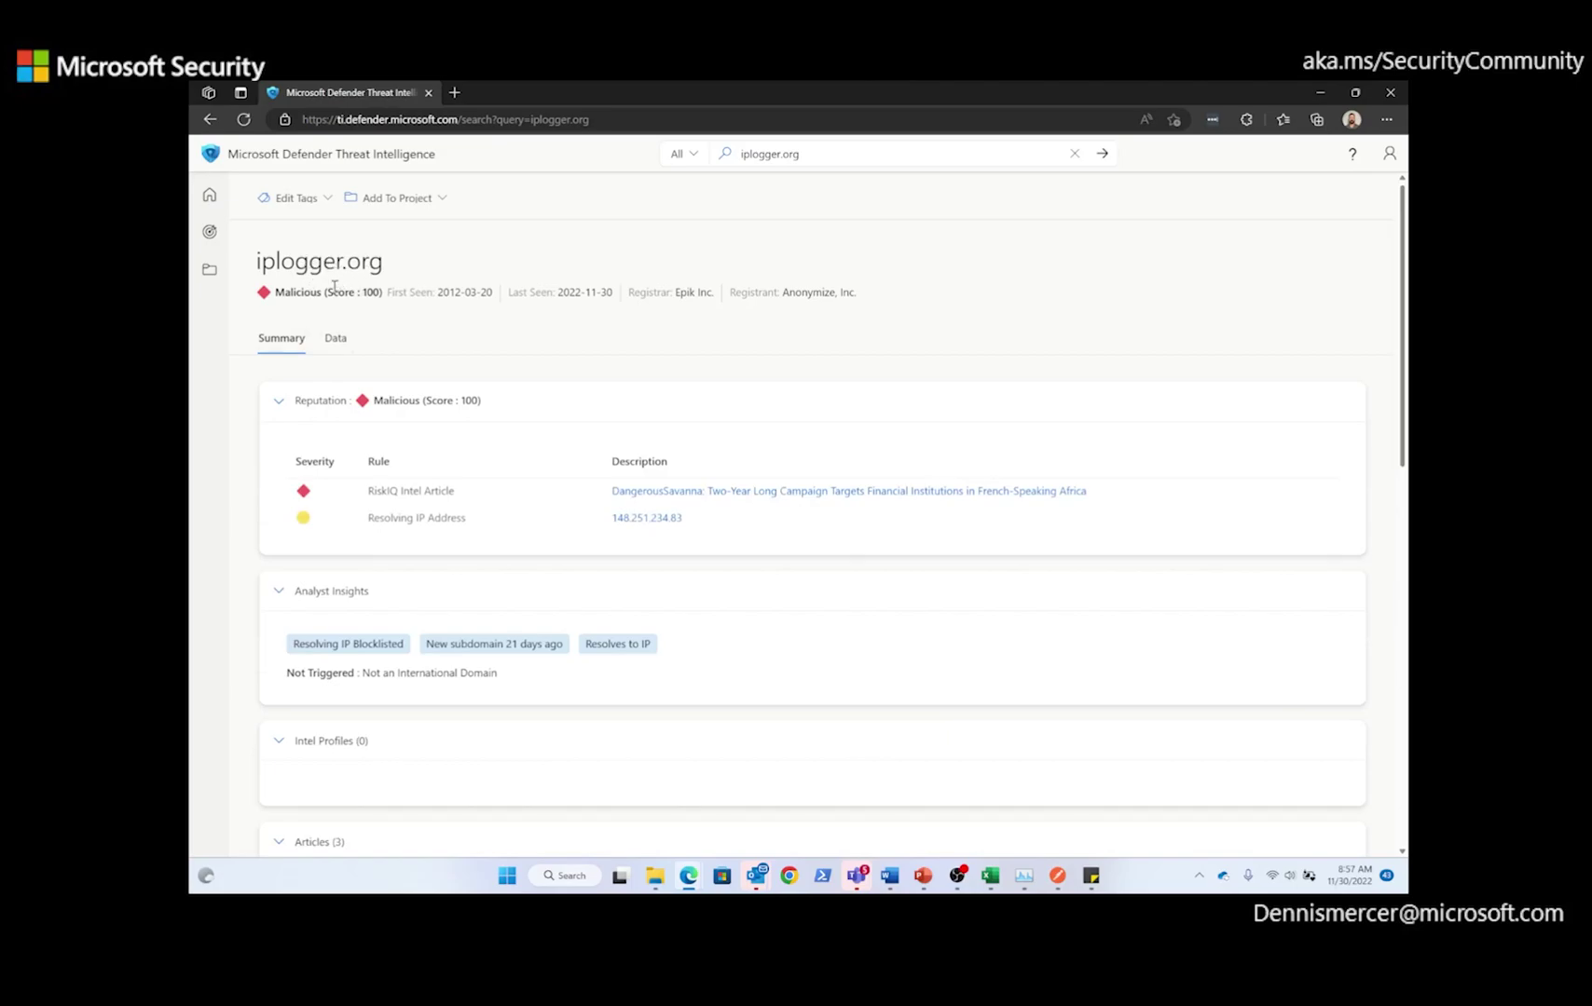
scroll(432, 477, down, 3)
scroll(431, 476, down, 1)
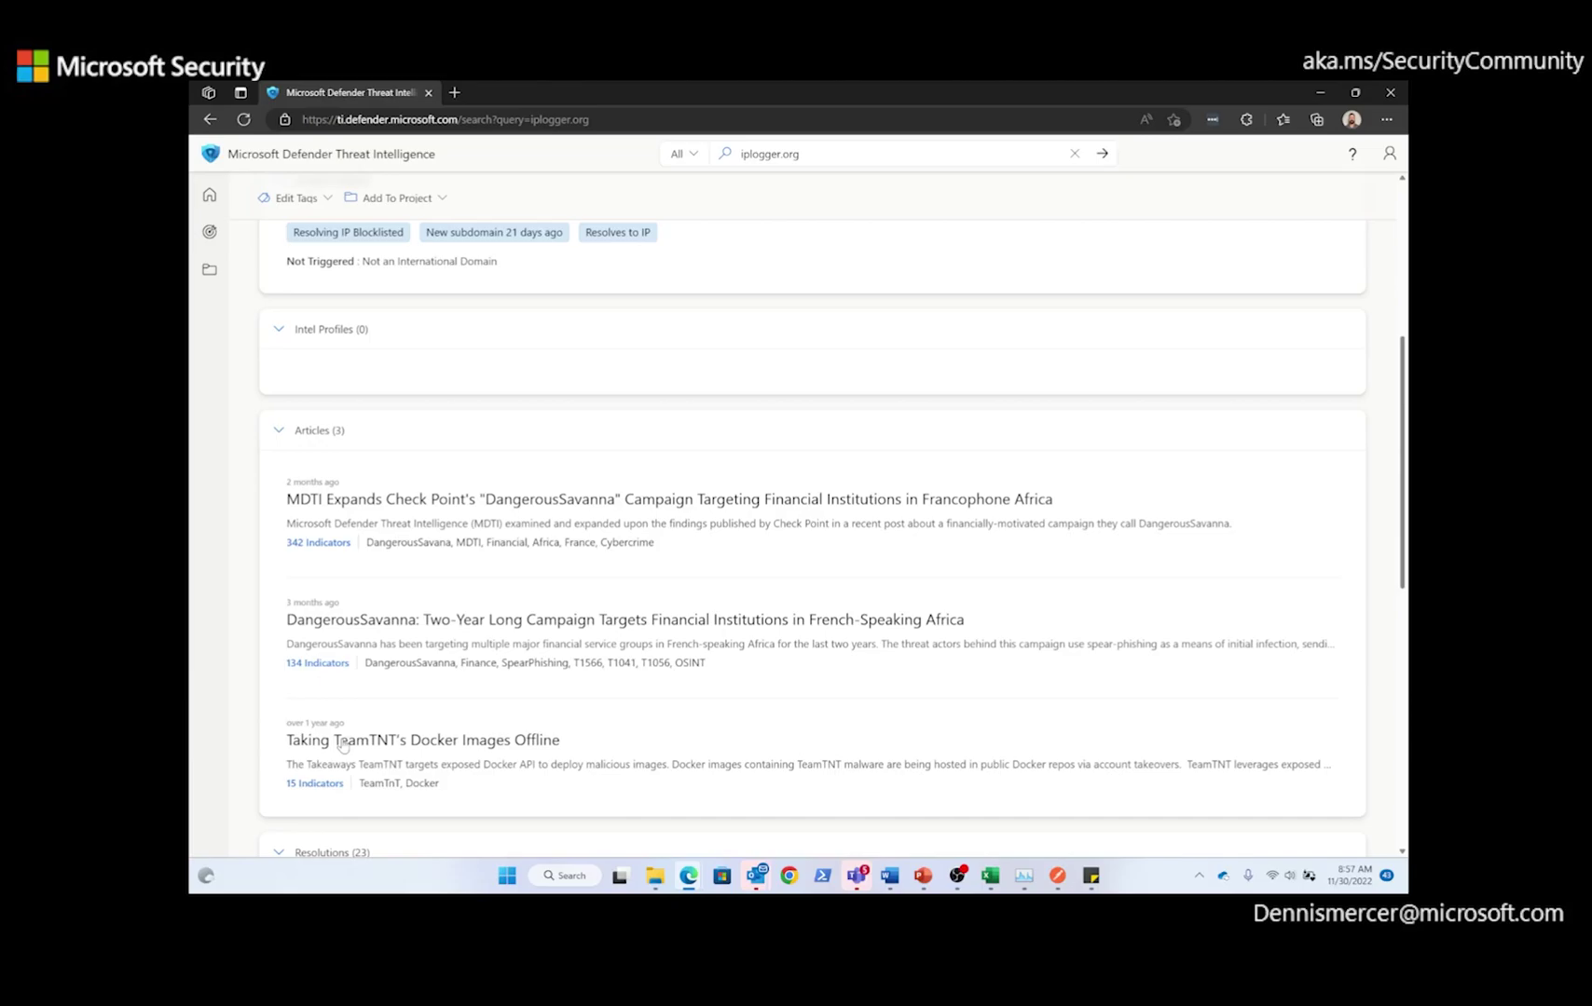
Step: Open 'Taking TeamTNT's Docker Images Offline' and review its 15 public indicators, including iplogger.org and tornado.sh
click(342, 741)
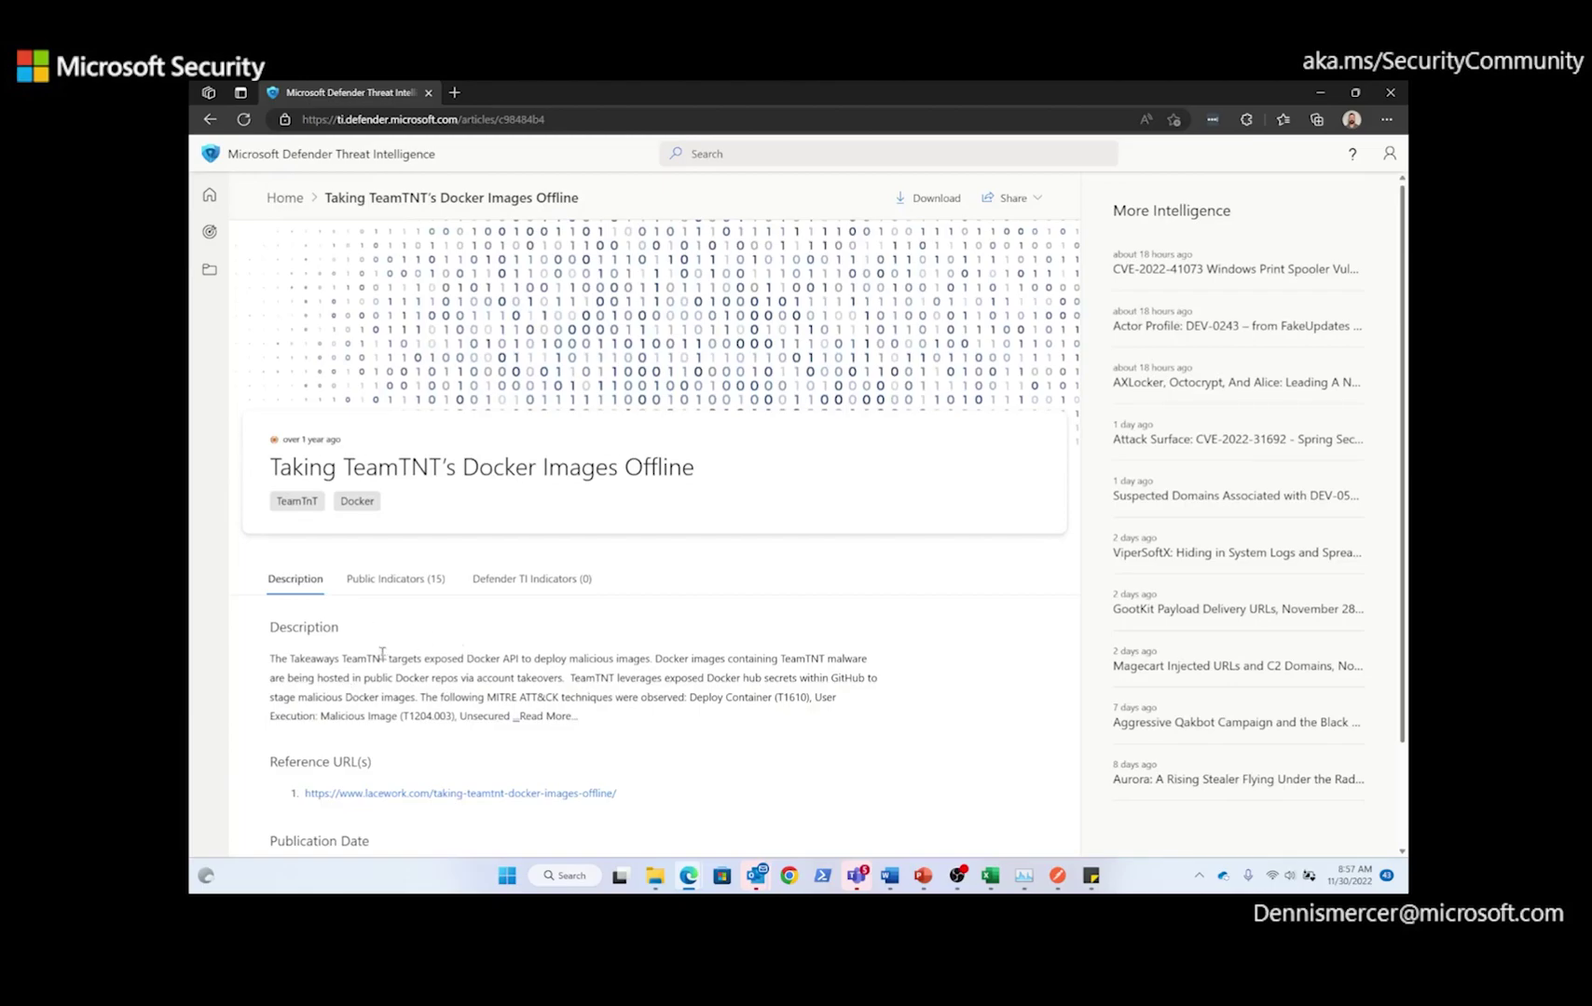
click(395, 585)
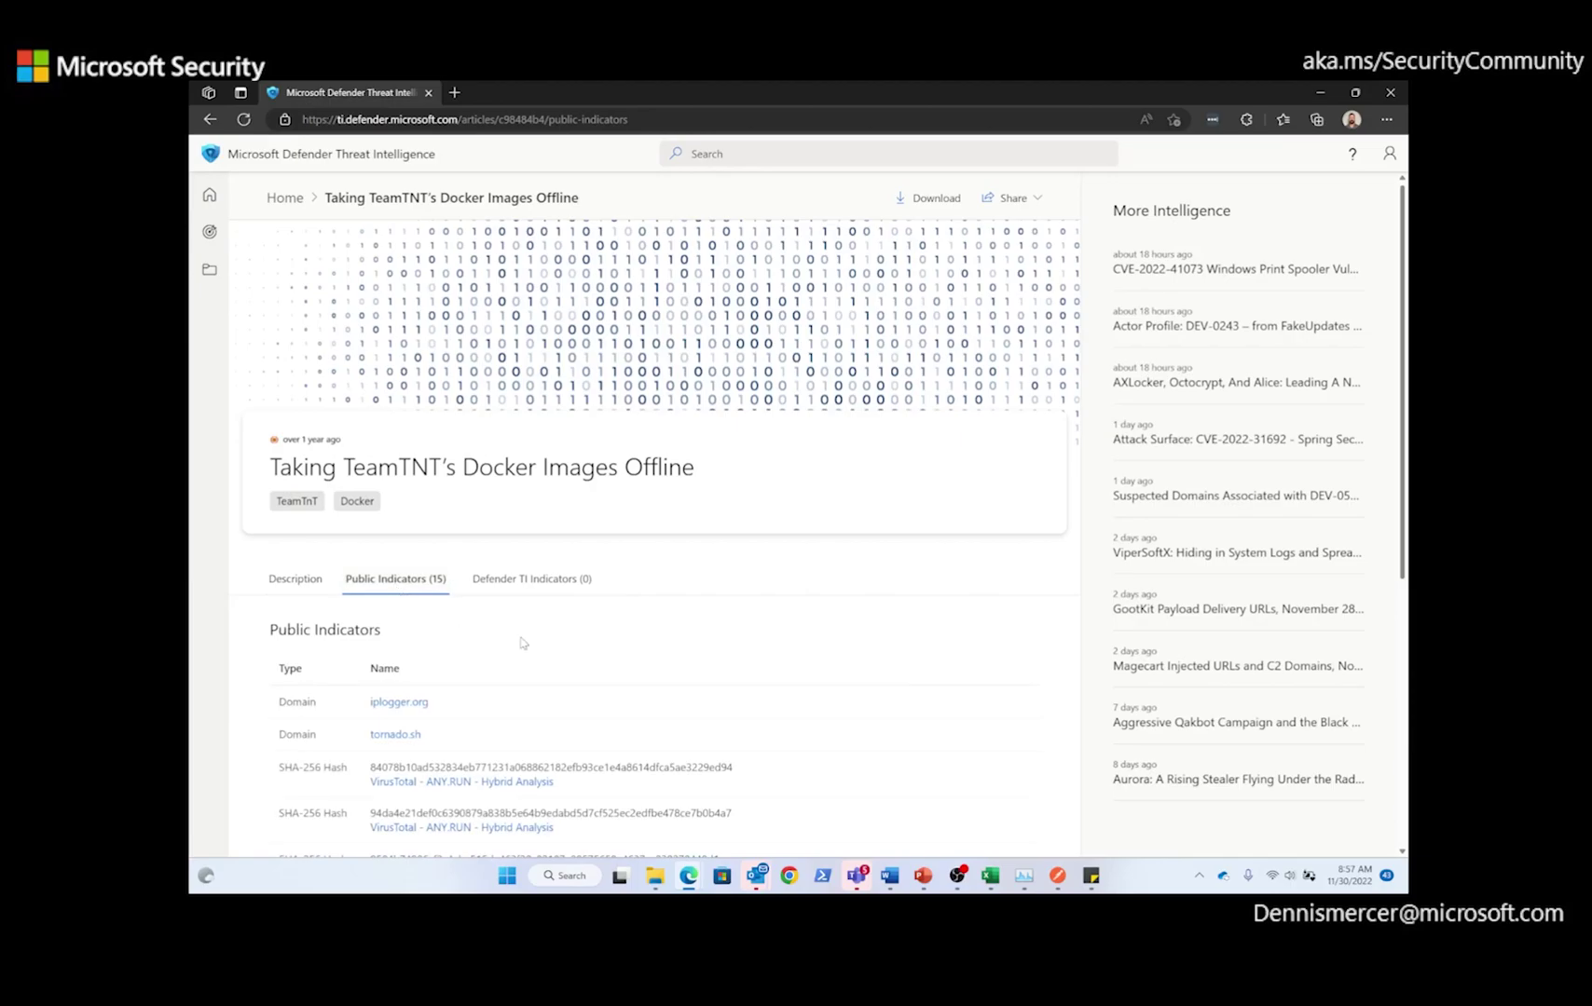
scroll(522, 643, down, 3)
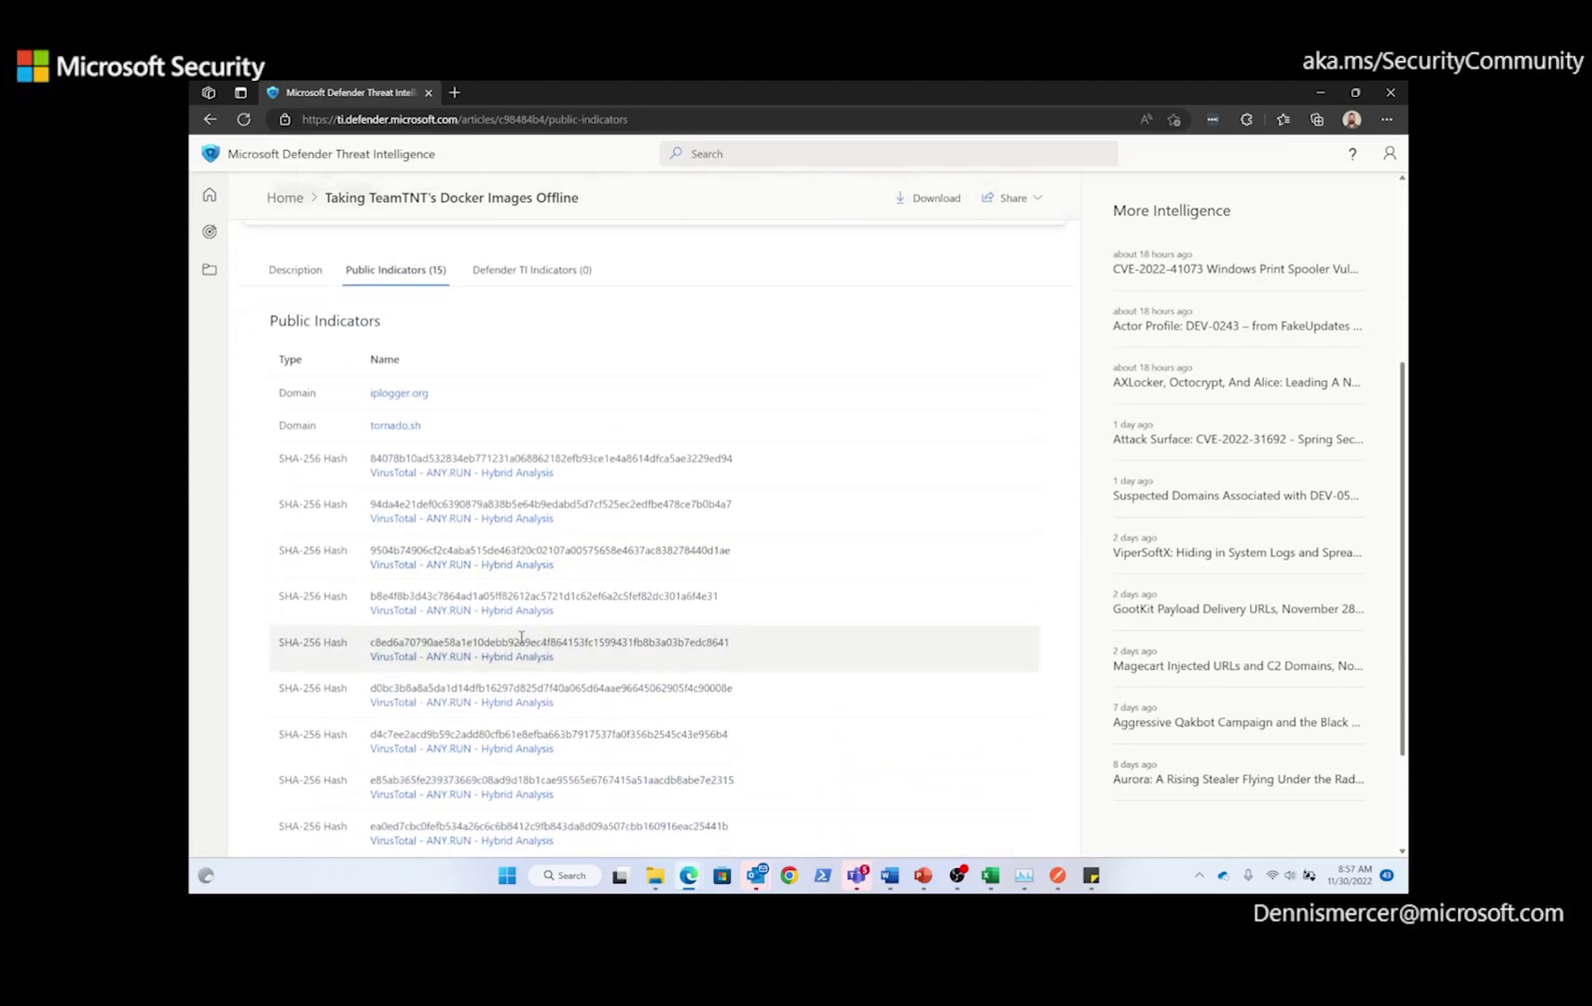
scroll(521, 638, down, 2)
scroll(522, 638, up, 2)
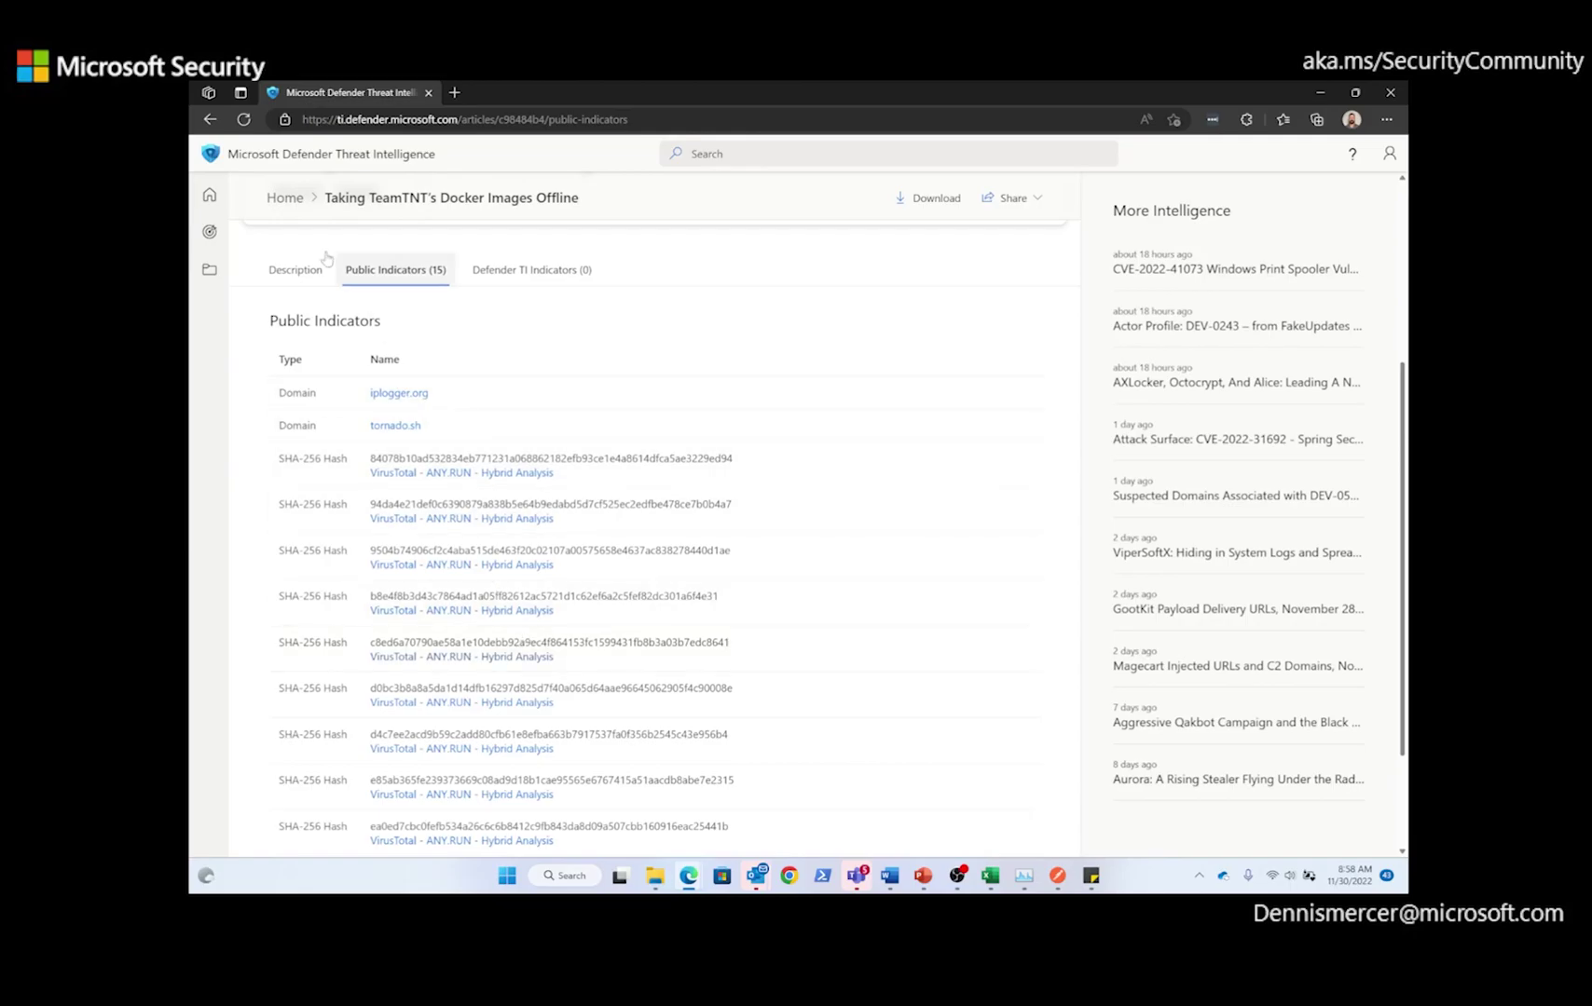
Step: Return to the Docker article's description and show the dcounter slide with the init.sh script calling iplogger.org
click(297, 269)
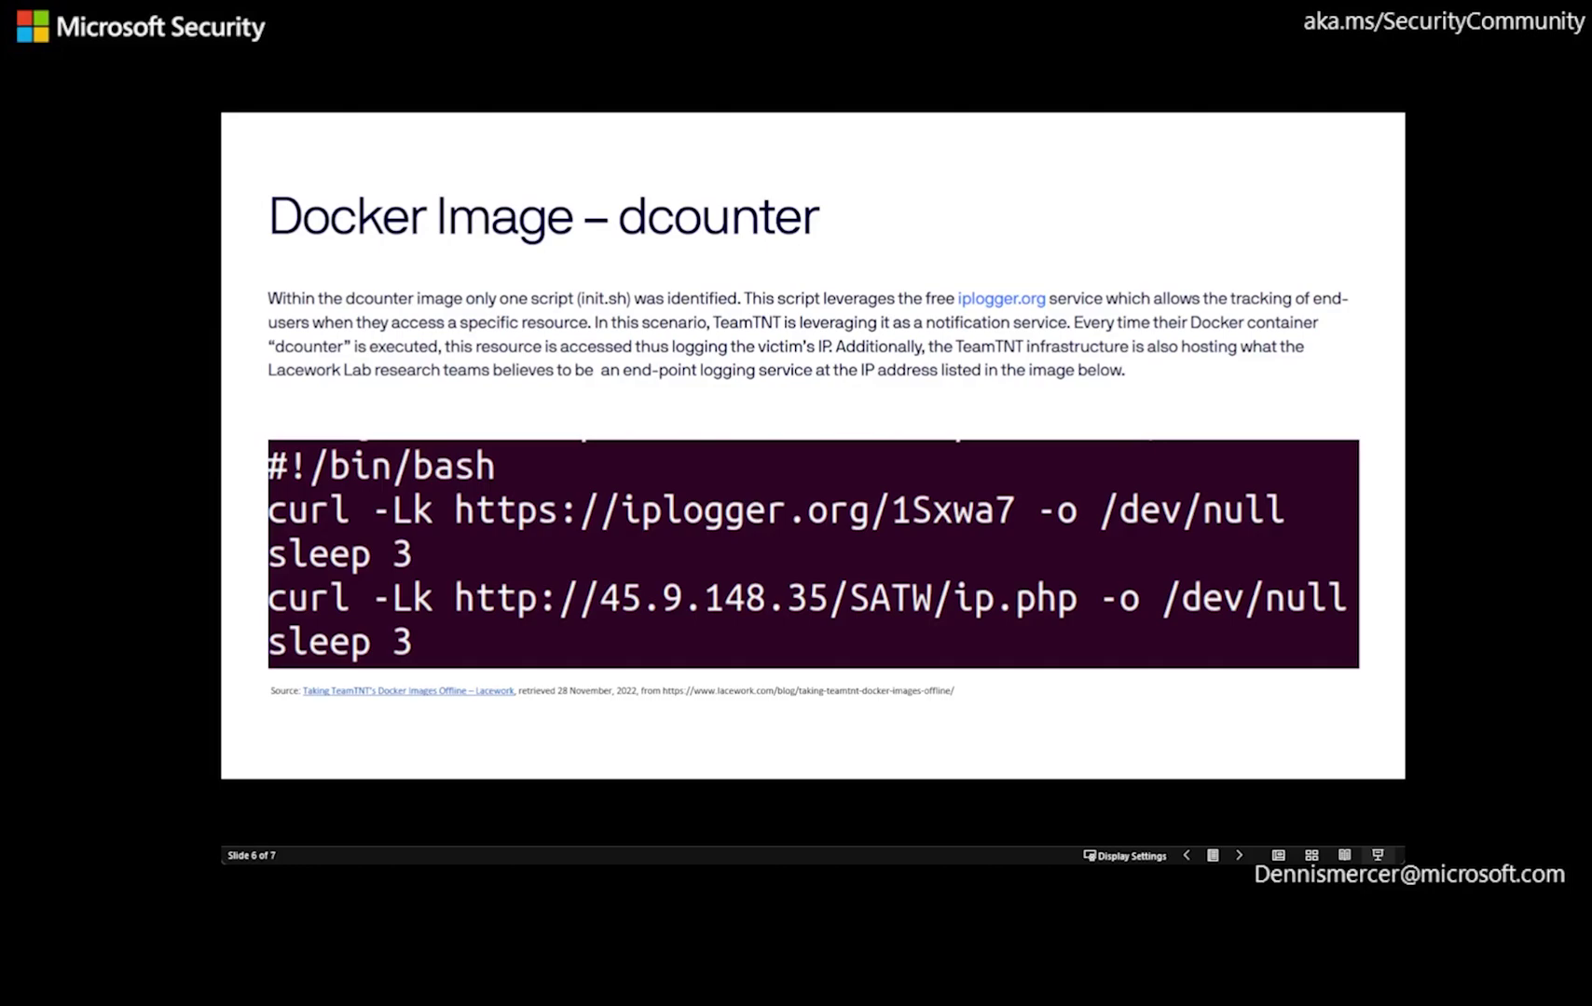
Step: Advance the slideshow to slide 7, the final Contact slide
key(Right)
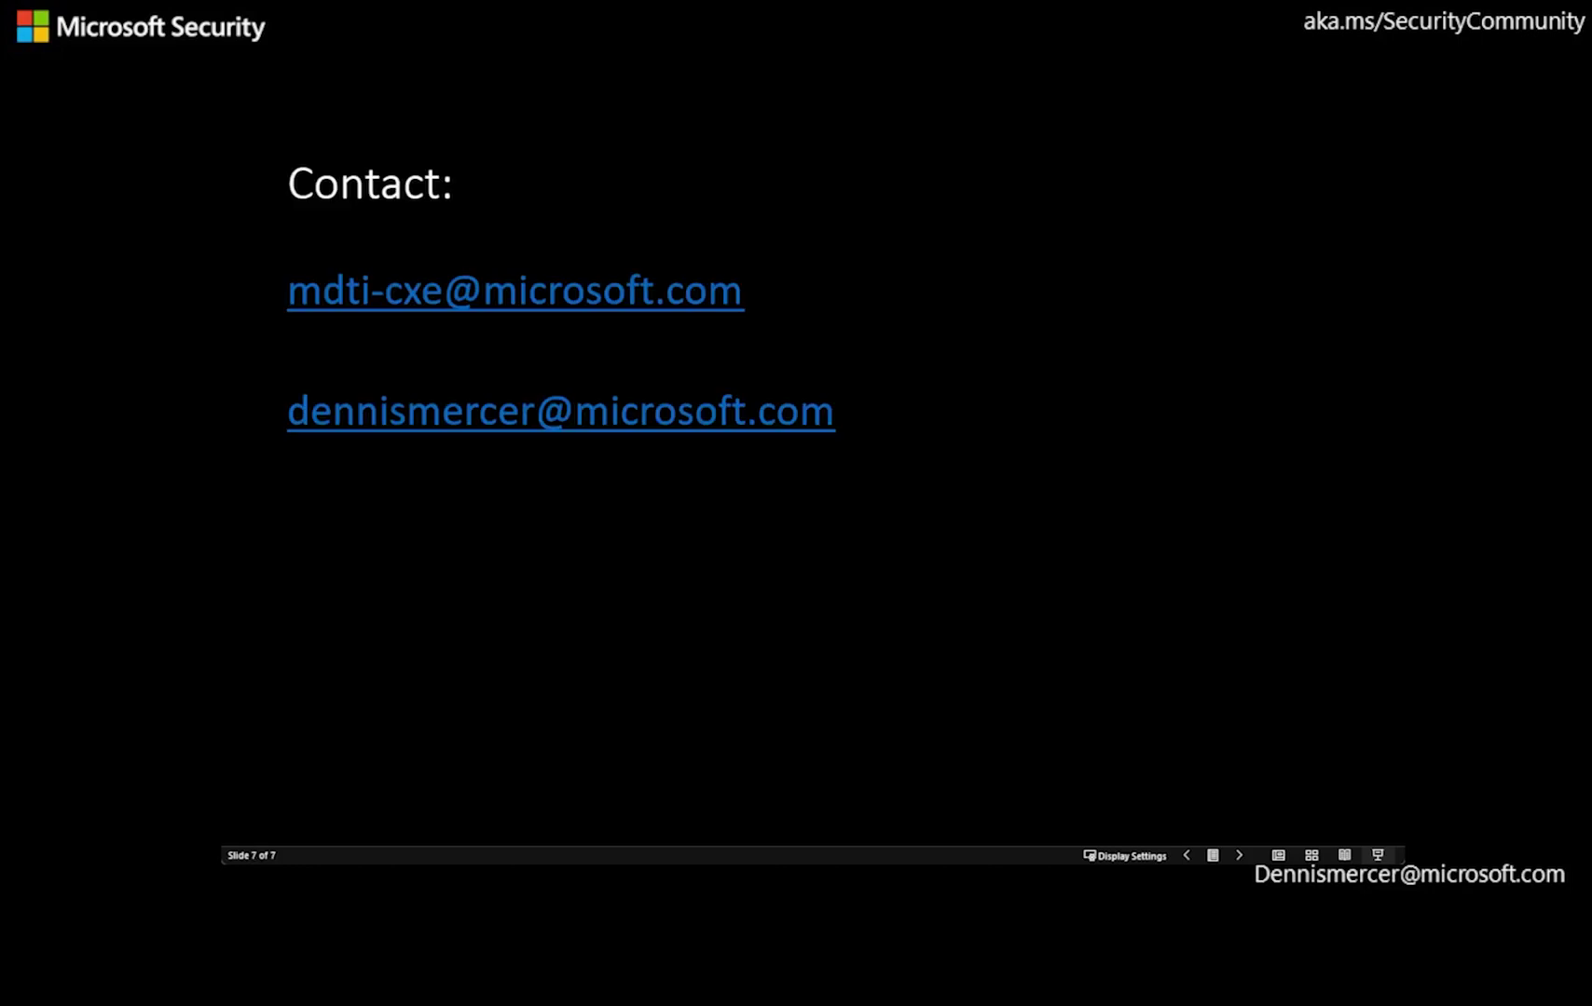